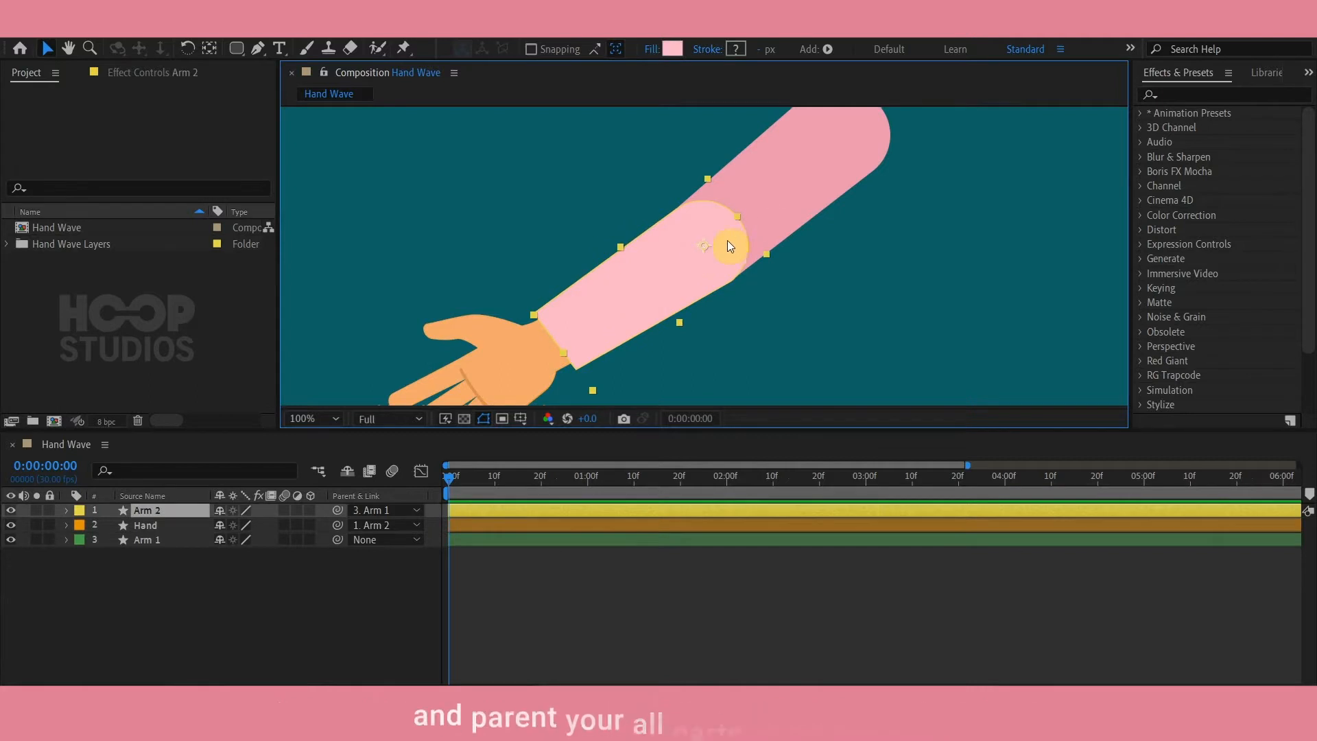
Add Position and Rotation keyframes to the Arm 1 layer at frame 0 and move the arm to about 1271, 478.
{"action": "left_click", "coordinate": [831, 172]}
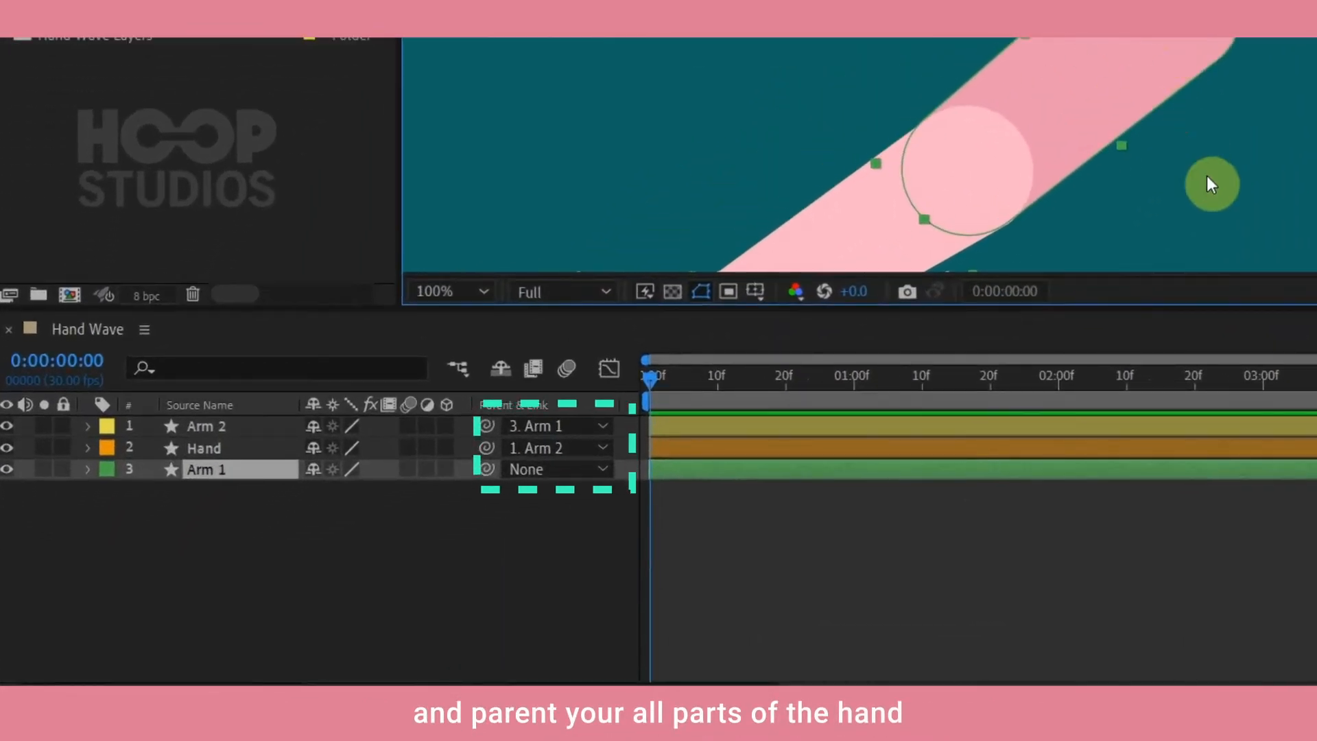
{"action": "left_click_drag", "start_coordinate": [1207, 176], "coordinate": [1240, 77]}
{"action": "scroll", "coordinate": [1241, 78], "scroll_direction": "down", "scroll_amount": 1}
{"action": "left_click_drag", "start_coordinate": [1112, 191], "coordinate": [1078, 152]}
{"action": "left_click", "coordinate": [1110, 163]}
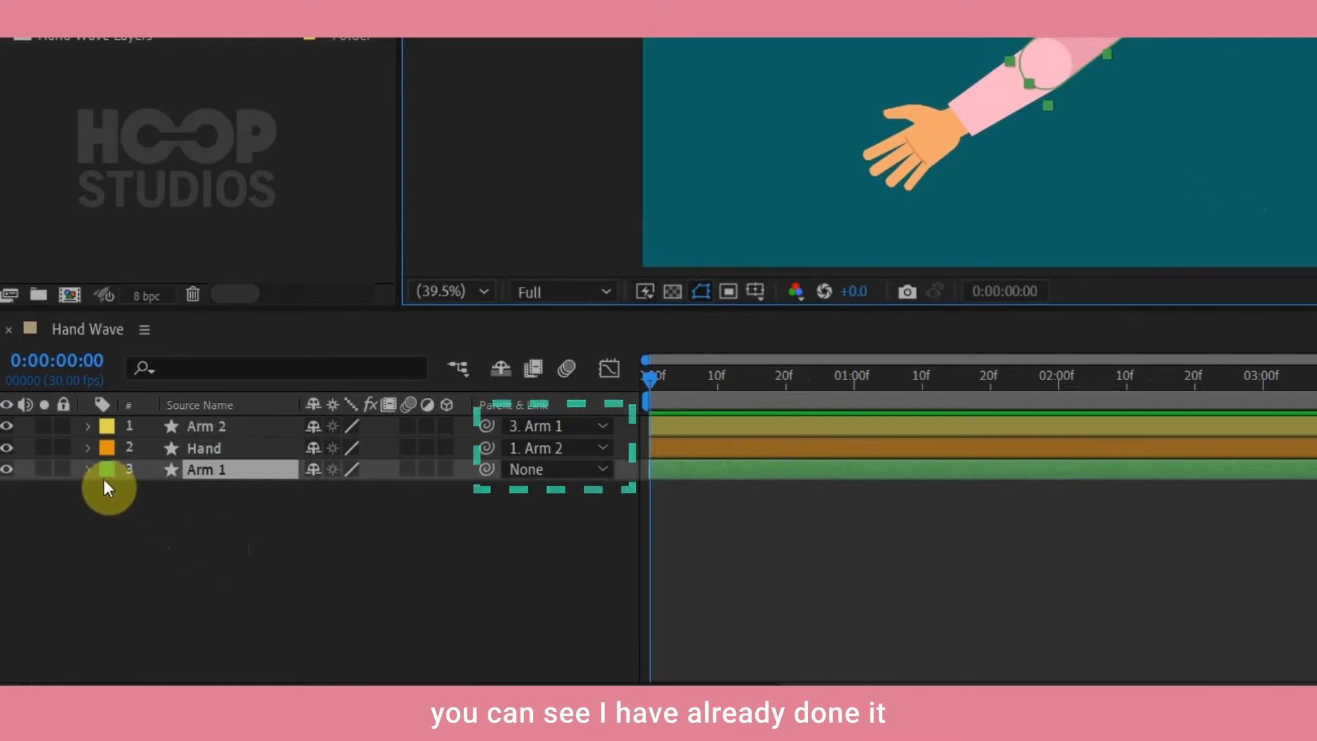
{"action": "left_click", "coordinate": [87, 469]}
{"action": "left_click", "coordinate": [109, 513]}
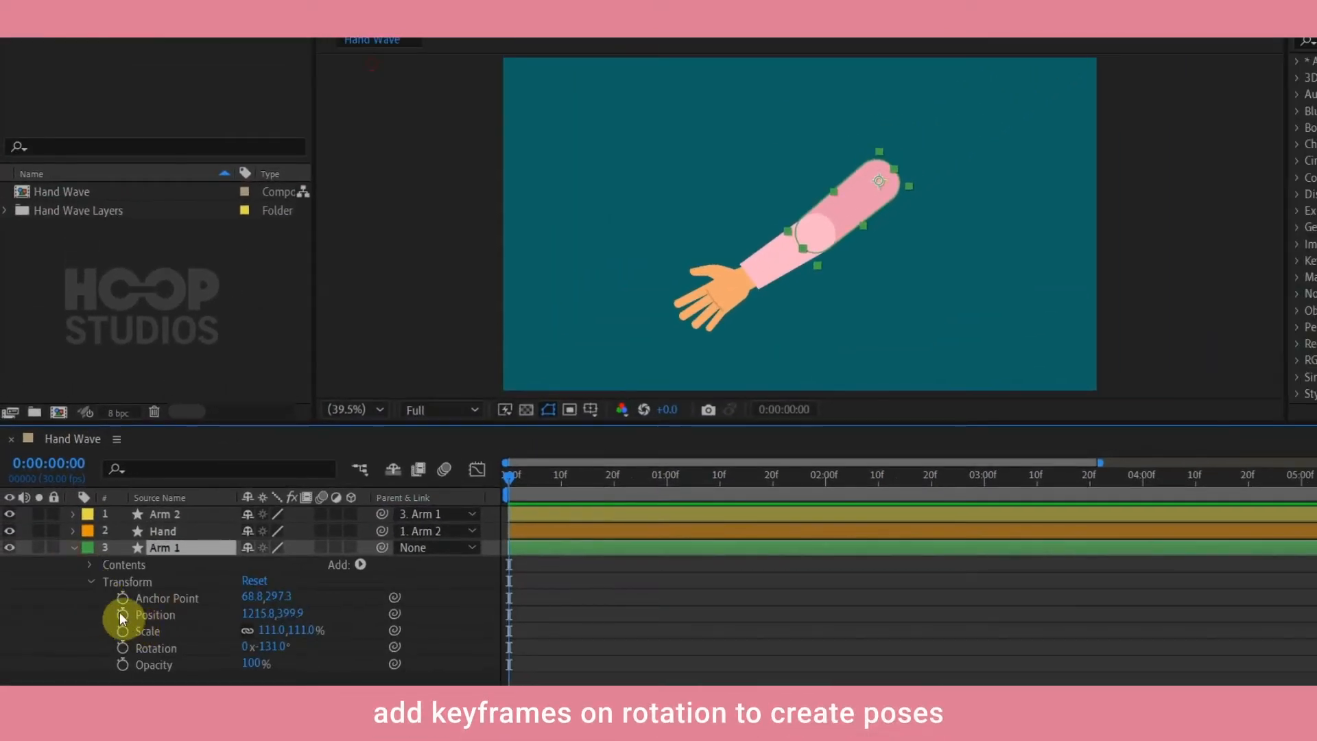
{"action": "left_click", "coordinate": [122, 615]}
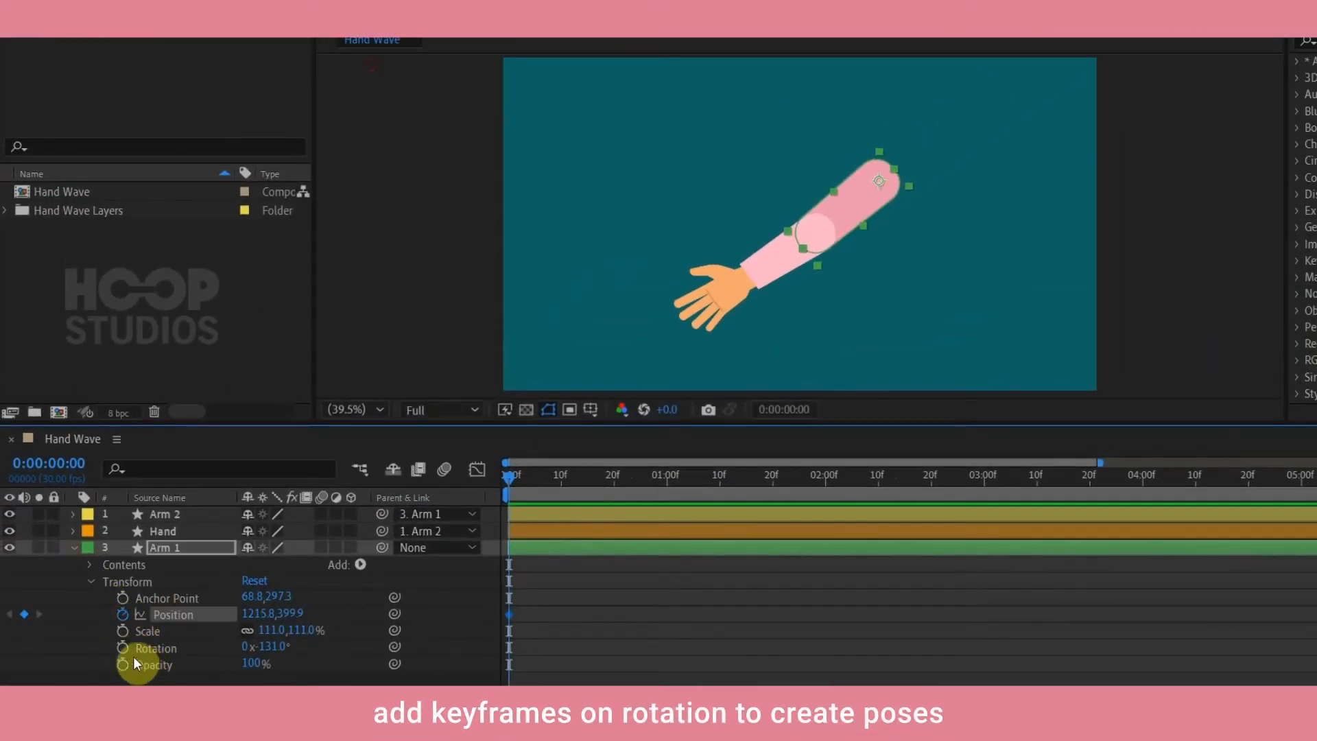
{"action": "left_click", "coordinate": [122, 648]}
{"action": "left_click_drag", "start_coordinate": [865, 200], "coordinate": [877, 229]}
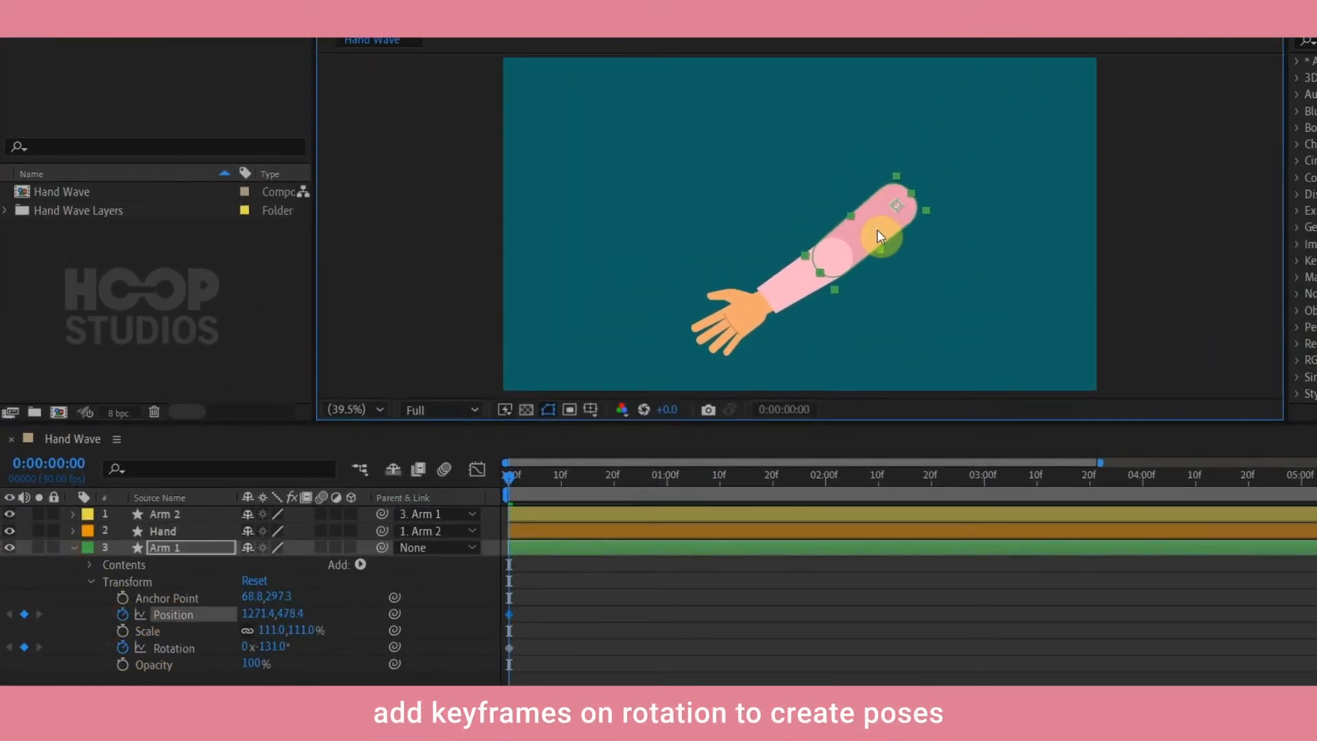
Add frame 0 Rotation keyframes to Arm 2 and Hand, setting Arm 2 to 84° and leaving Hand at 0°.
{"action": "left_click", "coordinate": [796, 293]}
{"action": "key", "text": "r"}
{"action": "left_click", "coordinate": [123, 532]}
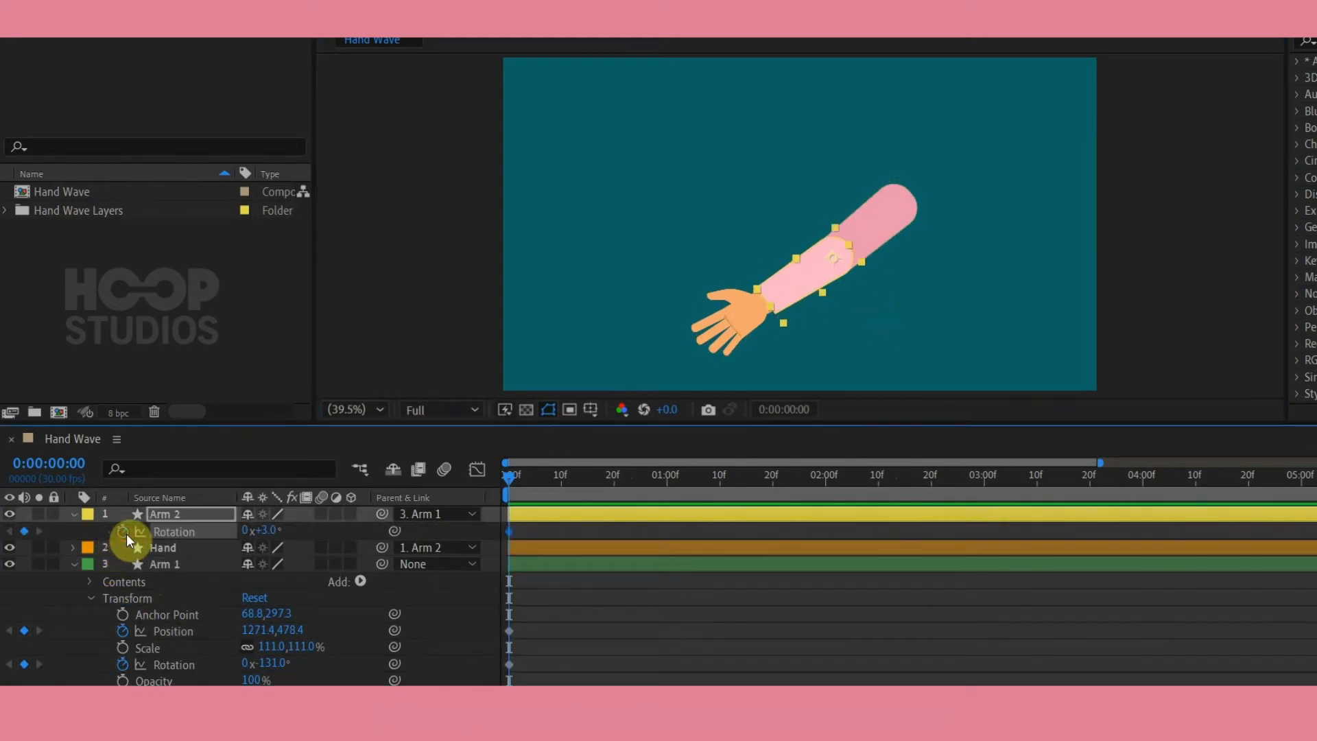
{"action": "left_click_drag", "start_coordinate": [268, 531], "coordinate": [336, 521]}
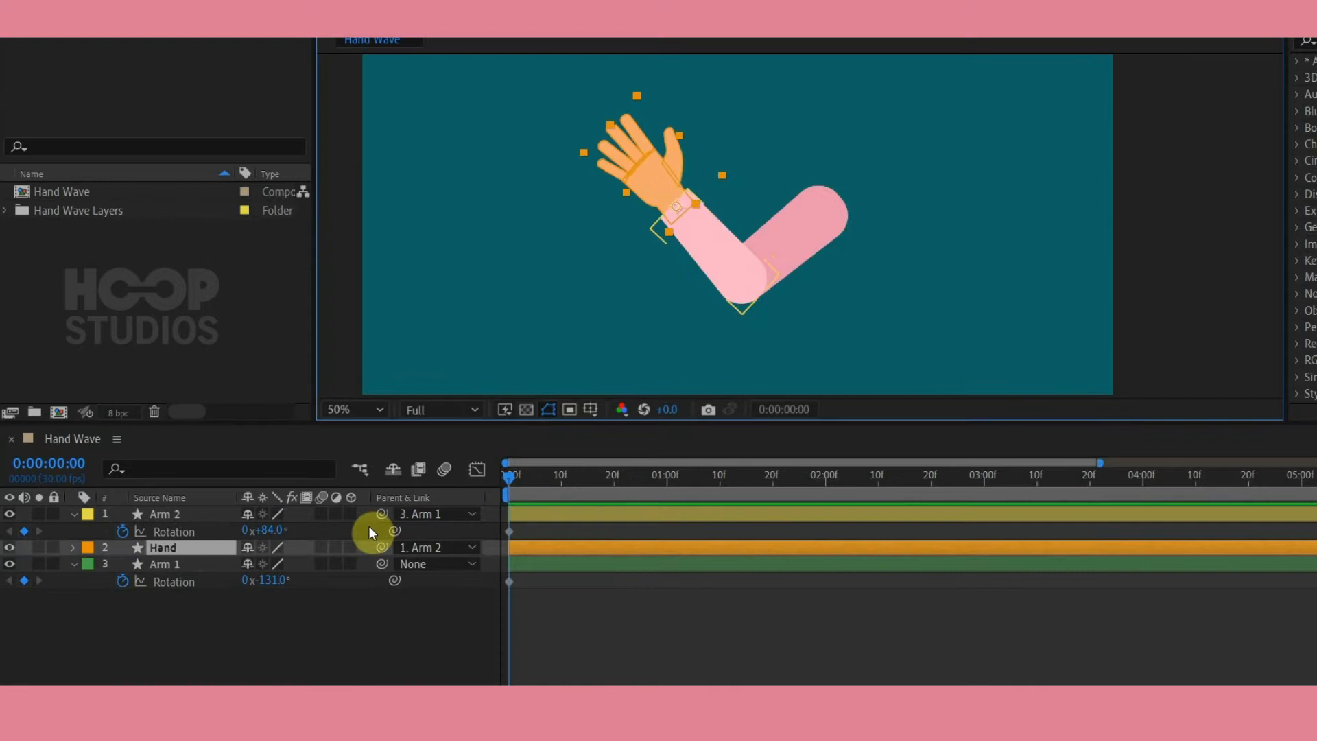
{"action": "key", "text": "r"}
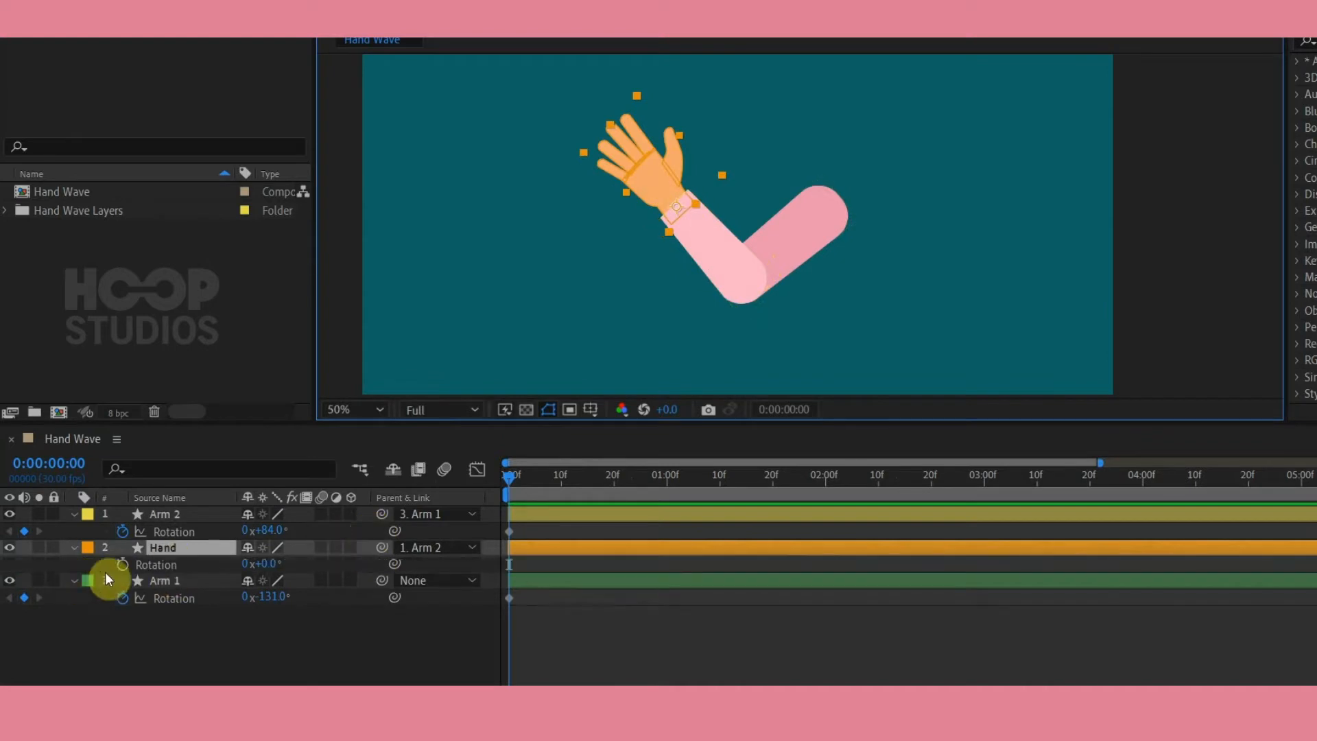
{"action": "left_click", "coordinate": [122, 563]}
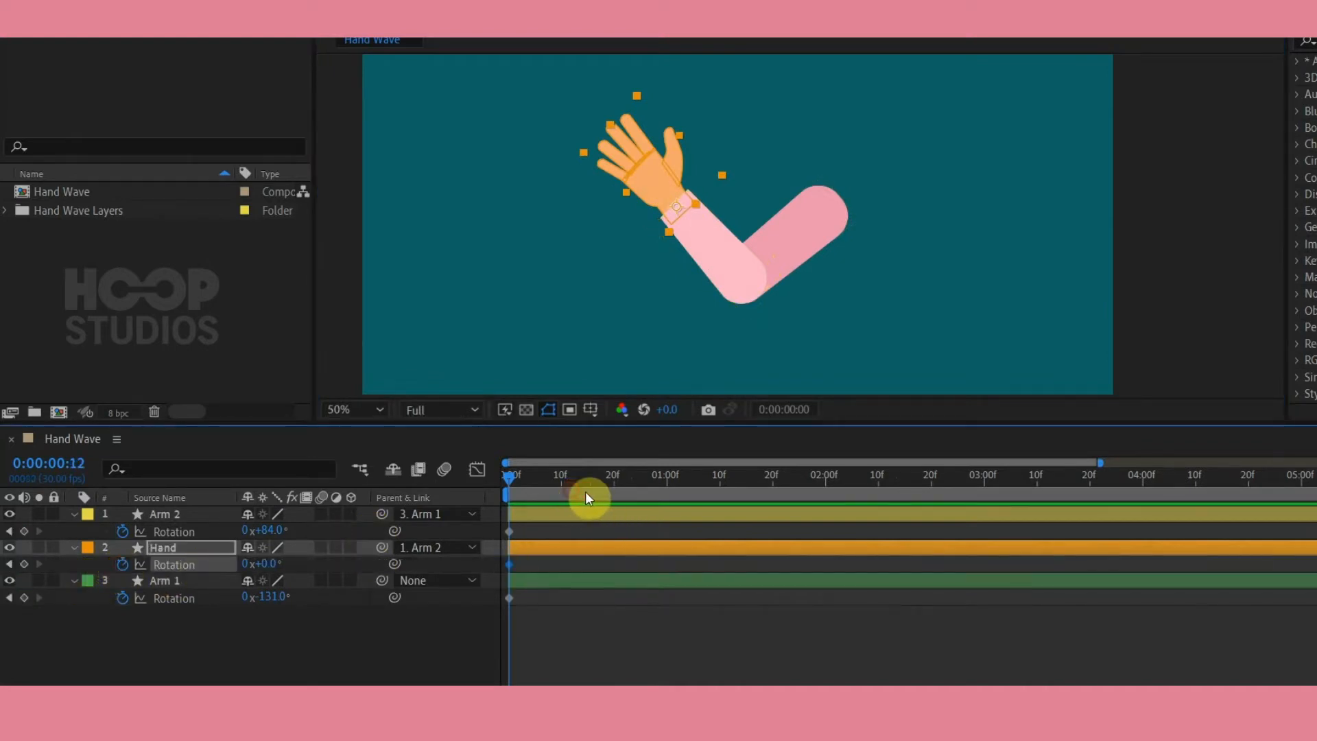
At 0:00:00:20, keyframe Rotation at 129° for Arm 2, 7° for Hand and -121° for Arm 1.
{"action": "left_click_drag", "start_coordinate": [585, 491], "coordinate": [613, 491]}
{"action": "left_click", "coordinate": [189, 583]}
{"action": "left_click", "coordinate": [188, 513]}
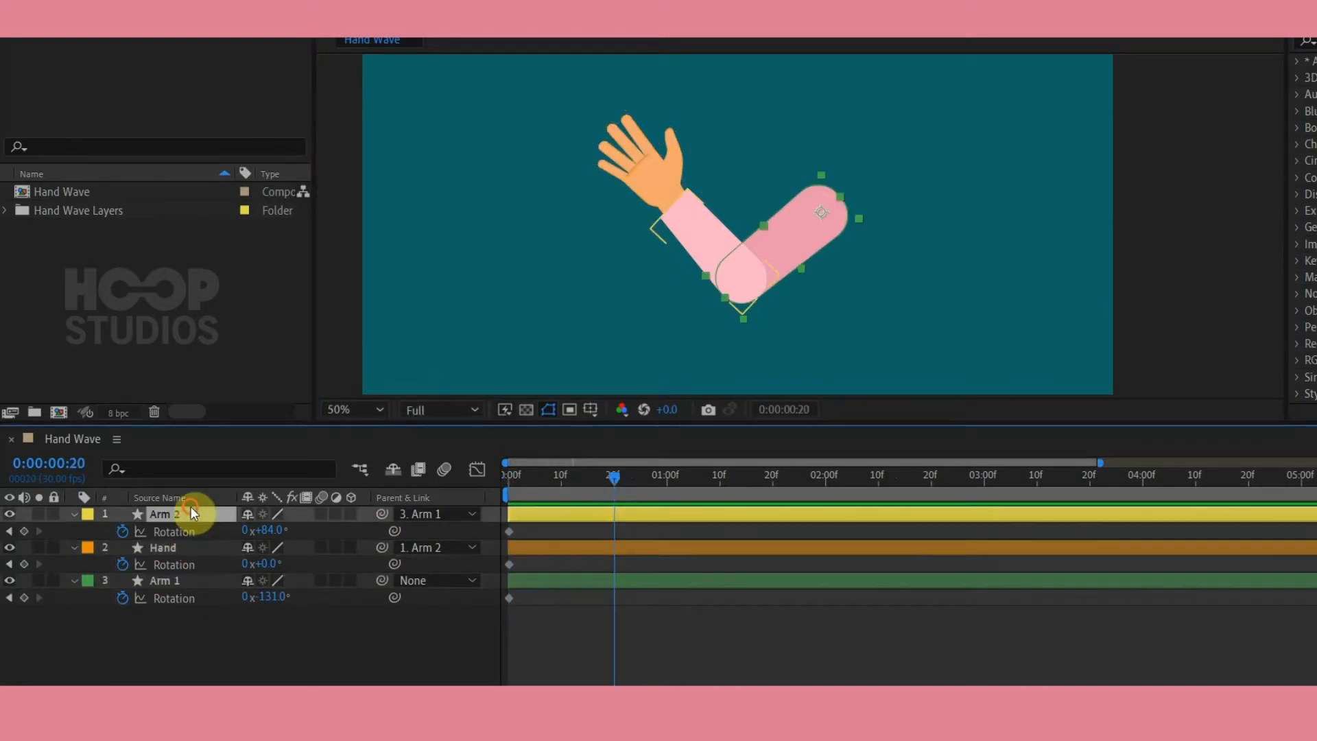
{"action": "left_click_drag", "start_coordinate": [264, 529], "coordinate": [286, 599]}
{"action": "left_click", "coordinate": [219, 548]}
{"action": "left_click", "coordinate": [585, 581]}
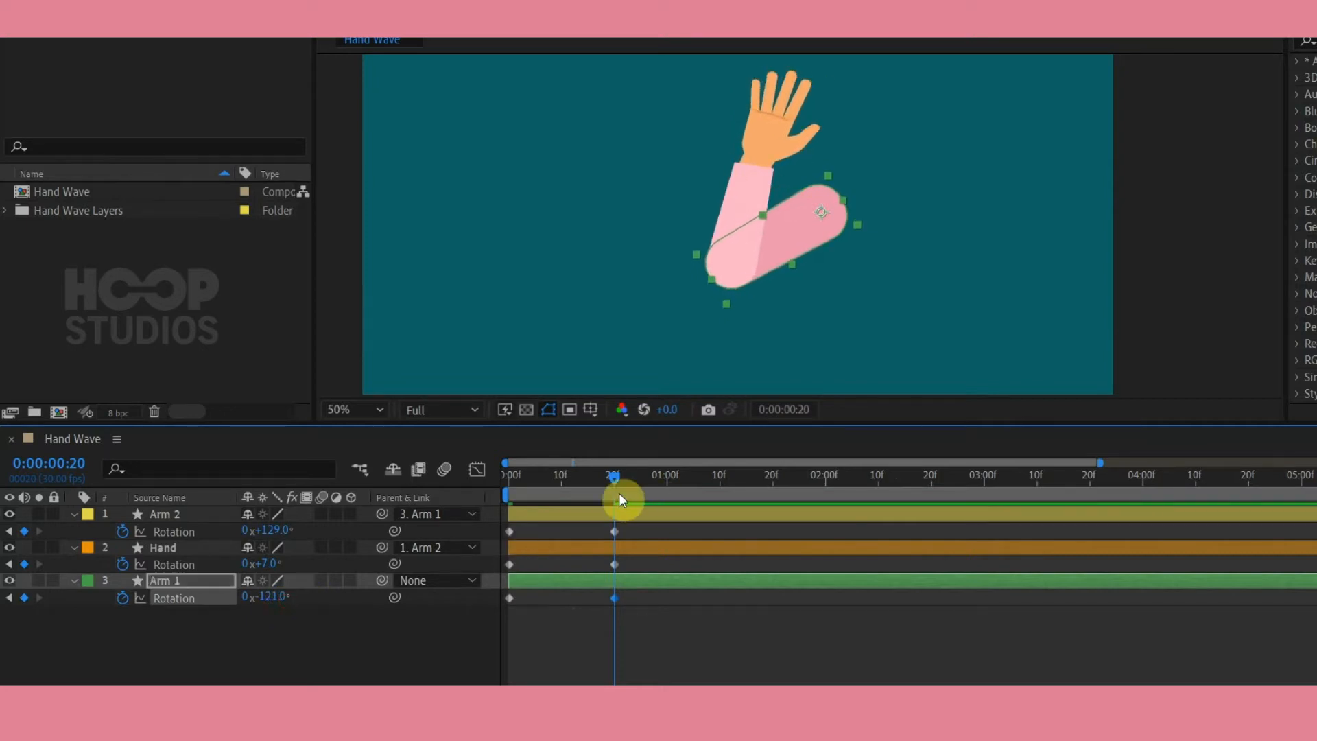
Copy the first Rotation keyframes of Arm 2, Hand and Arm 1 to 0:00:01:10 to close the loop.
{"action": "left_click_drag", "start_coordinate": [619, 492], "coordinate": [720, 493]}
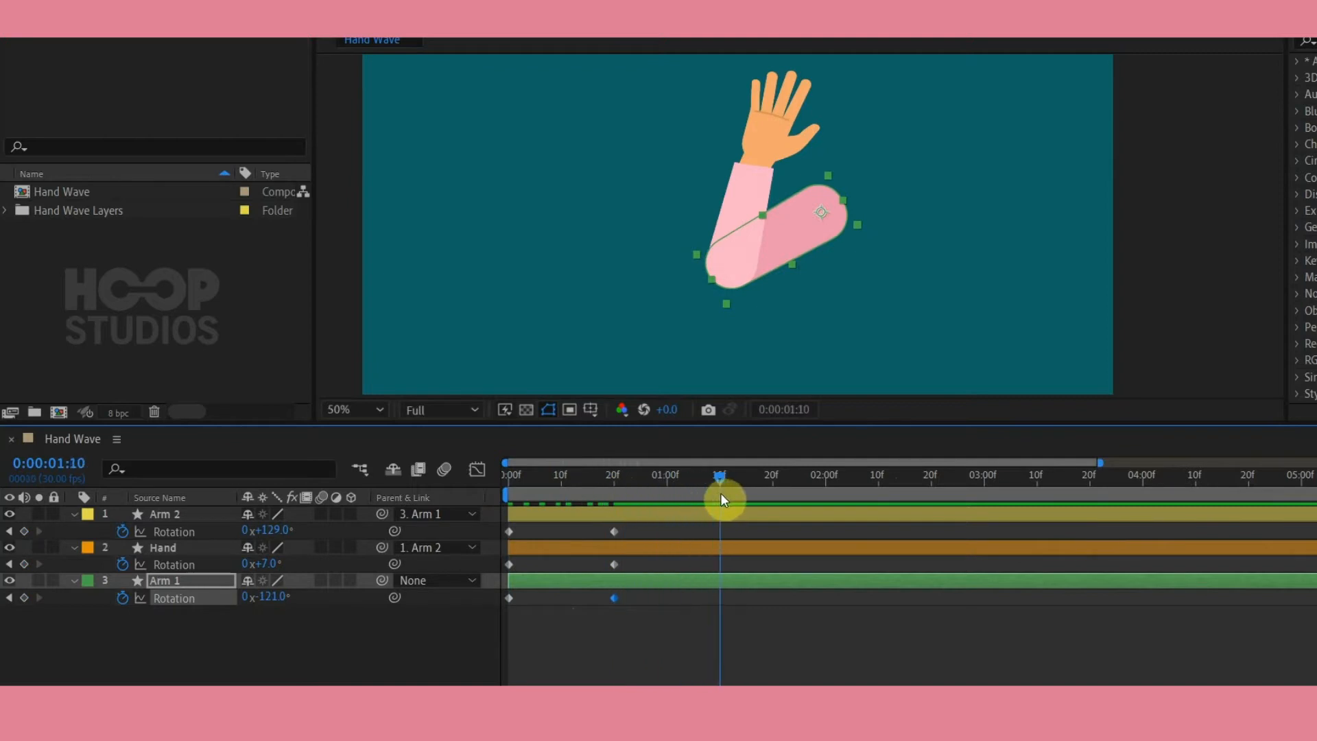
{"action": "left_click_drag", "start_coordinate": [554, 532], "coordinate": [499, 615]}
{"action": "key", "text": "ctrl+c"}
{"action": "key", "text": "ctrl+v"}
{"action": "key", "text": "ctrl+c"}
{"action": "key", "text": "ctrl+v"}
{"action": "key", "text": "ctrl+c"}
{"action": "key", "text": "ctrl+v"}
{"action": "left_click", "coordinate": [608, 632]}
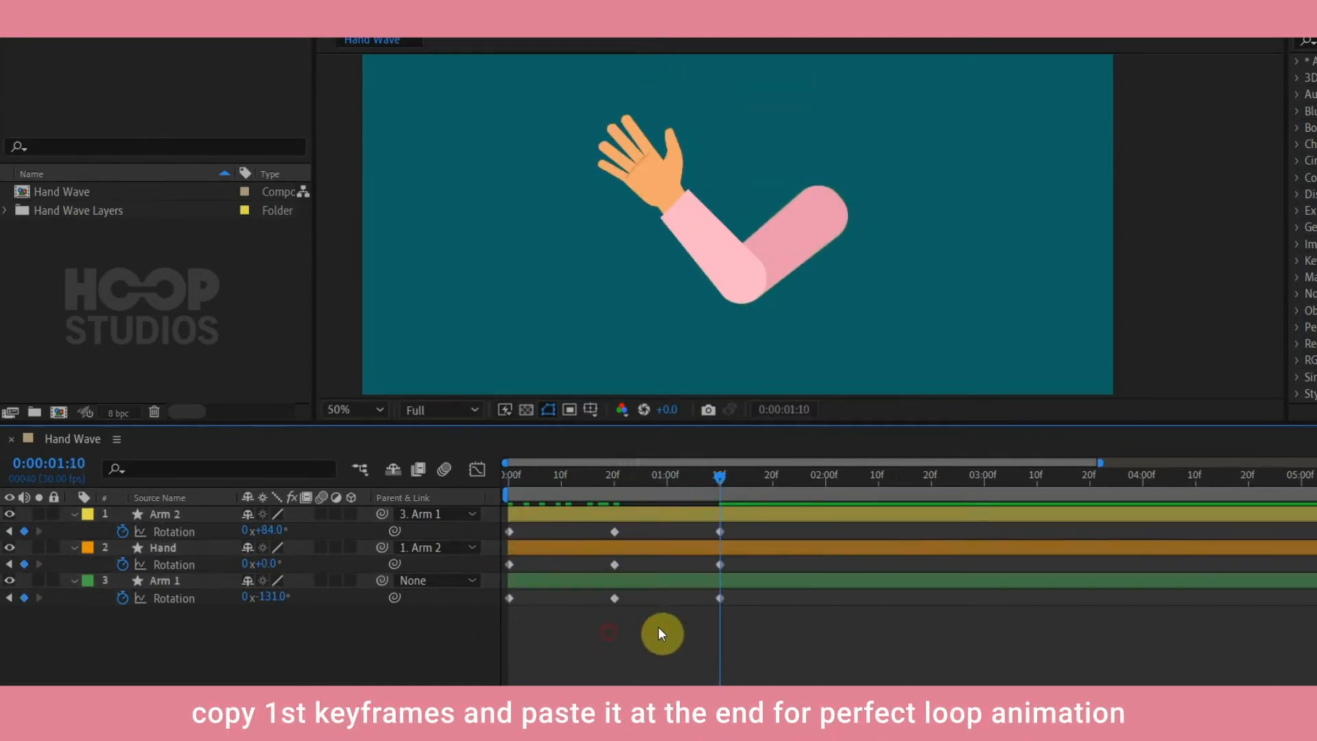
Apply Easy Ease to all Rotation keyframes of the three layers.
{"action": "left_click_drag", "start_coordinate": [700, 479], "coordinate": [612, 494]}
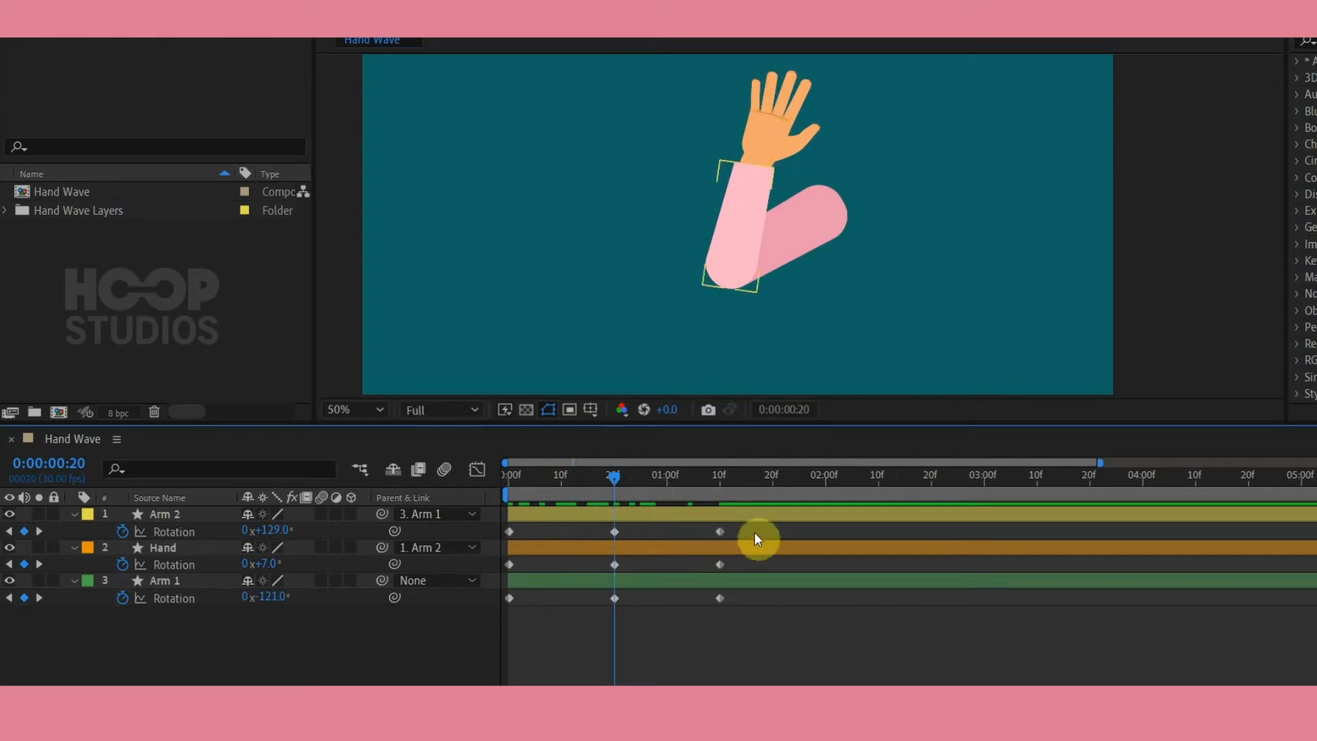
{"action": "left_click_drag", "start_coordinate": [751, 529], "coordinate": [504, 599]}
{"action": "right_click", "coordinate": [508, 598]}
{"action": "mouse_move", "coordinate": [686, 585]}
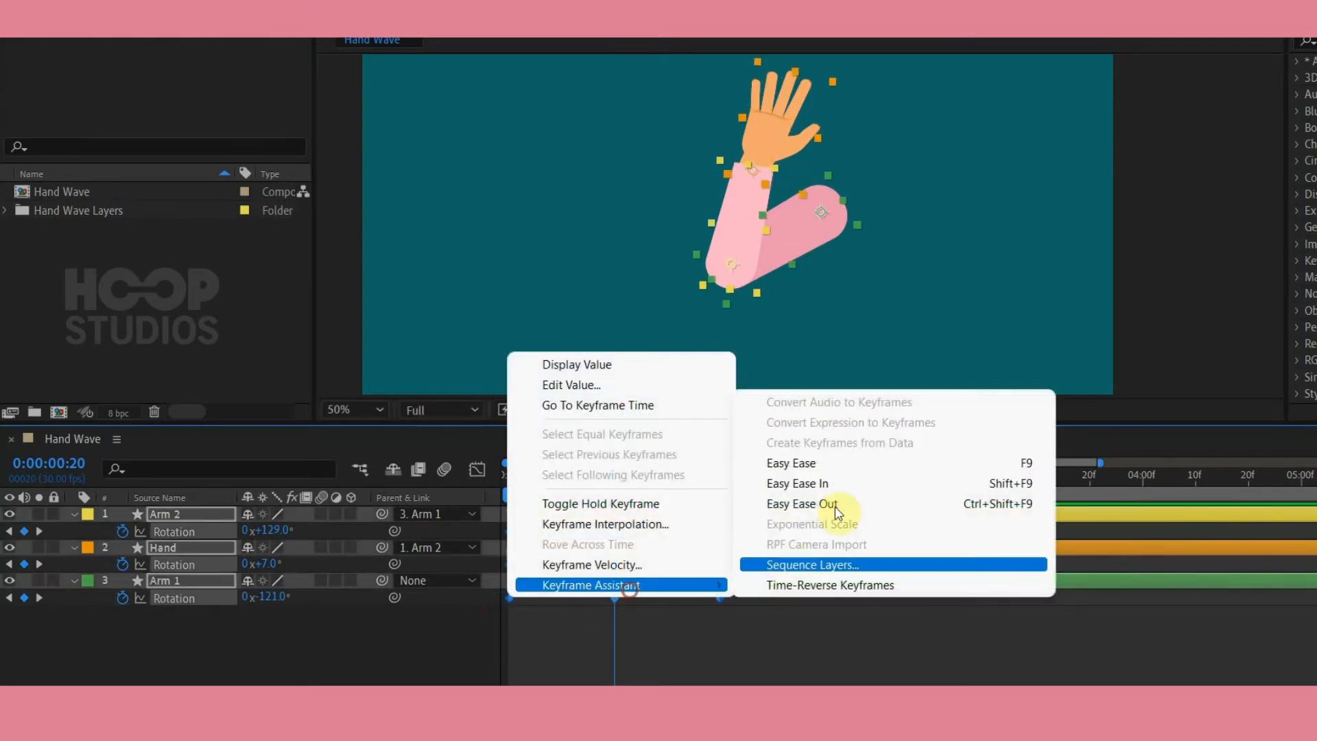
{"action": "left_click", "coordinate": [823, 465]}
Adjust the easing handles of all Rotation keyframes in the speed graph to make sharp peaks between the poses.
{"action": "left_click", "coordinate": [478, 469]}
{"action": "left_click_drag", "start_coordinate": [759, 574], "coordinate": [582, 599]}
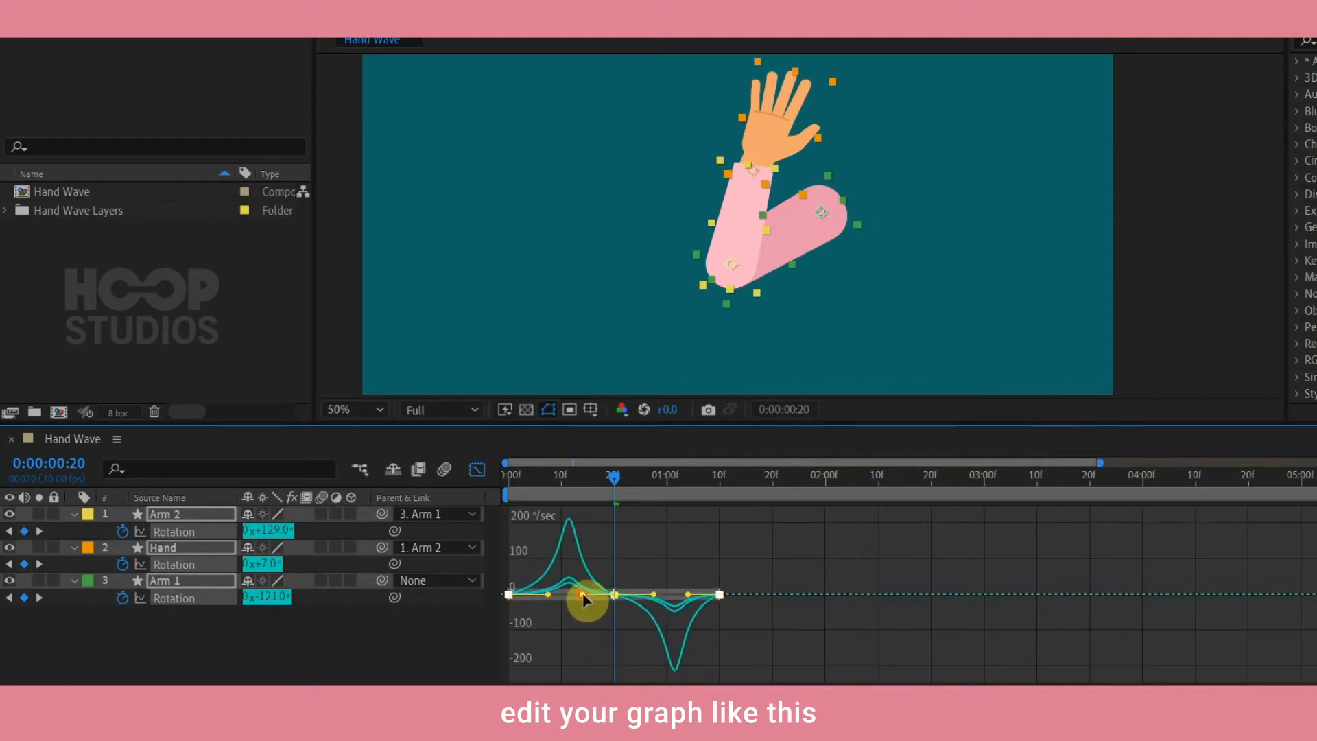
{"action": "left_click_drag", "start_coordinate": [796, 559], "coordinate": [546, 596]}
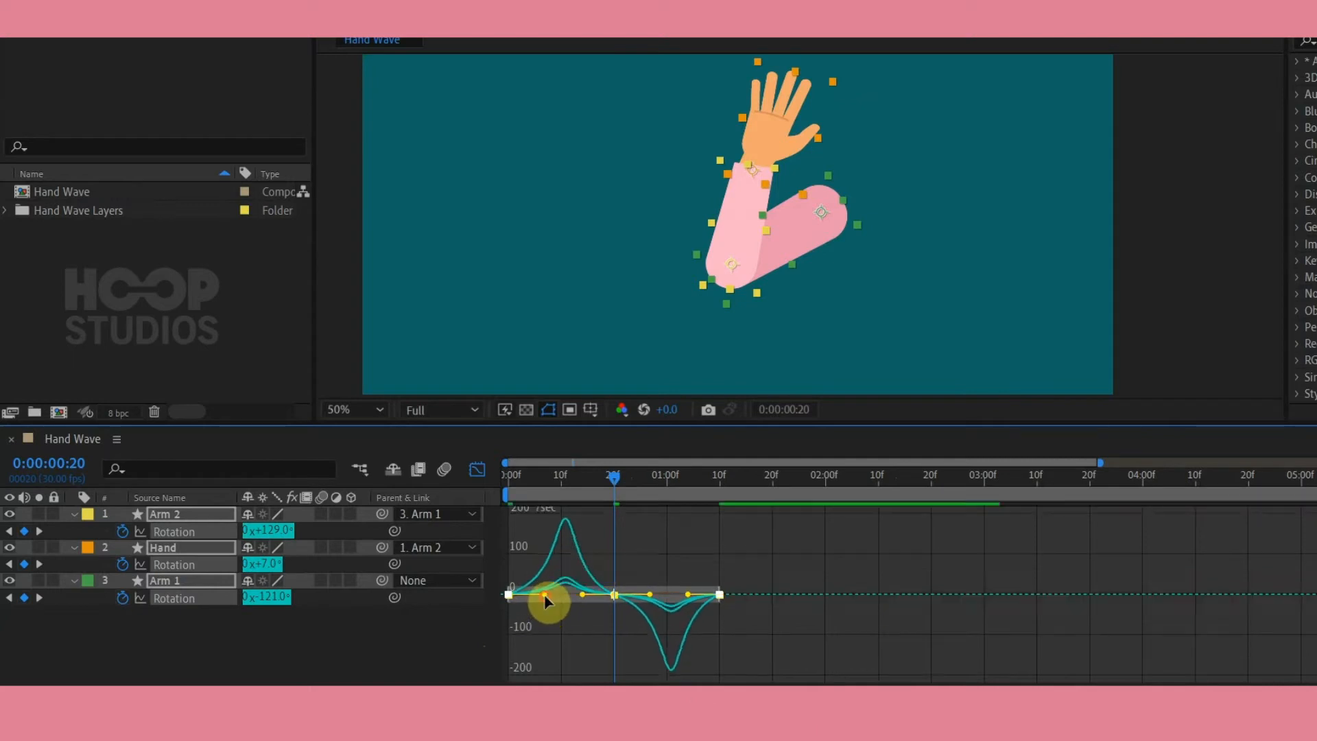
{"action": "left_click", "coordinate": [478, 469]}
{"action": "left_click", "coordinate": [639, 659]}
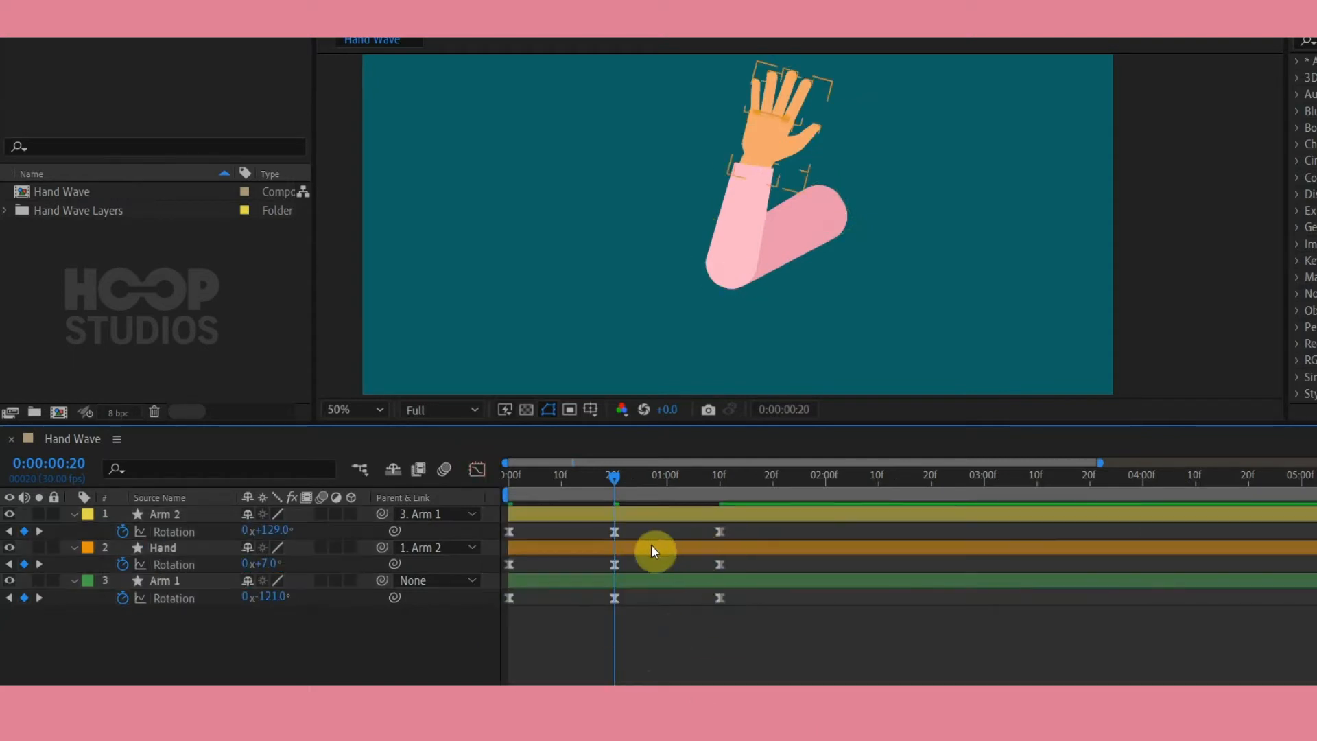
Offset all Arm 2 Rotation keyframes about 2 frames forward and all Hand Rotation keyframes 4 frames forward.
{"action": "left_click", "coordinate": [611, 546]}
{"action": "left_click", "coordinate": [757, 281]}
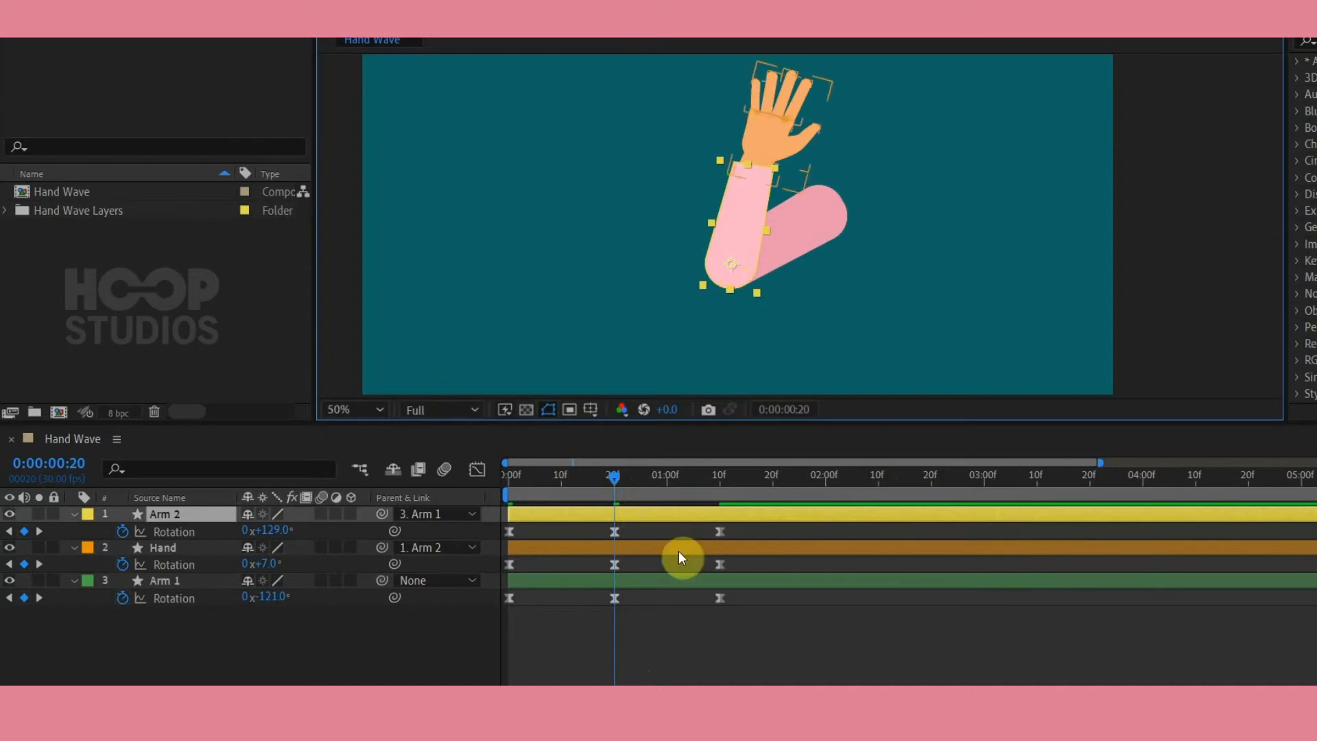
{"action": "left_click_drag", "start_coordinate": [730, 529], "coordinate": [516, 532]}
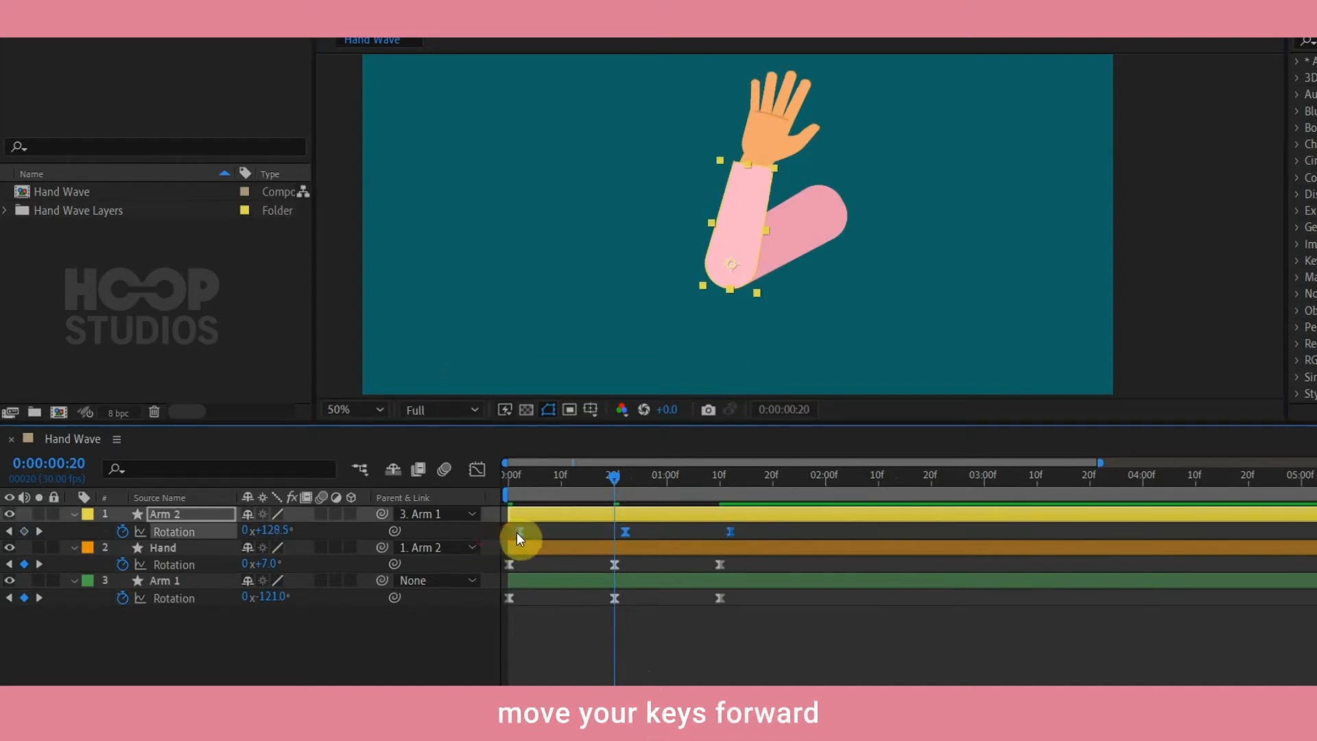
{"action": "left_click_drag", "start_coordinate": [736, 558], "coordinate": [535, 566]}
{"action": "left_click", "coordinate": [549, 549]}
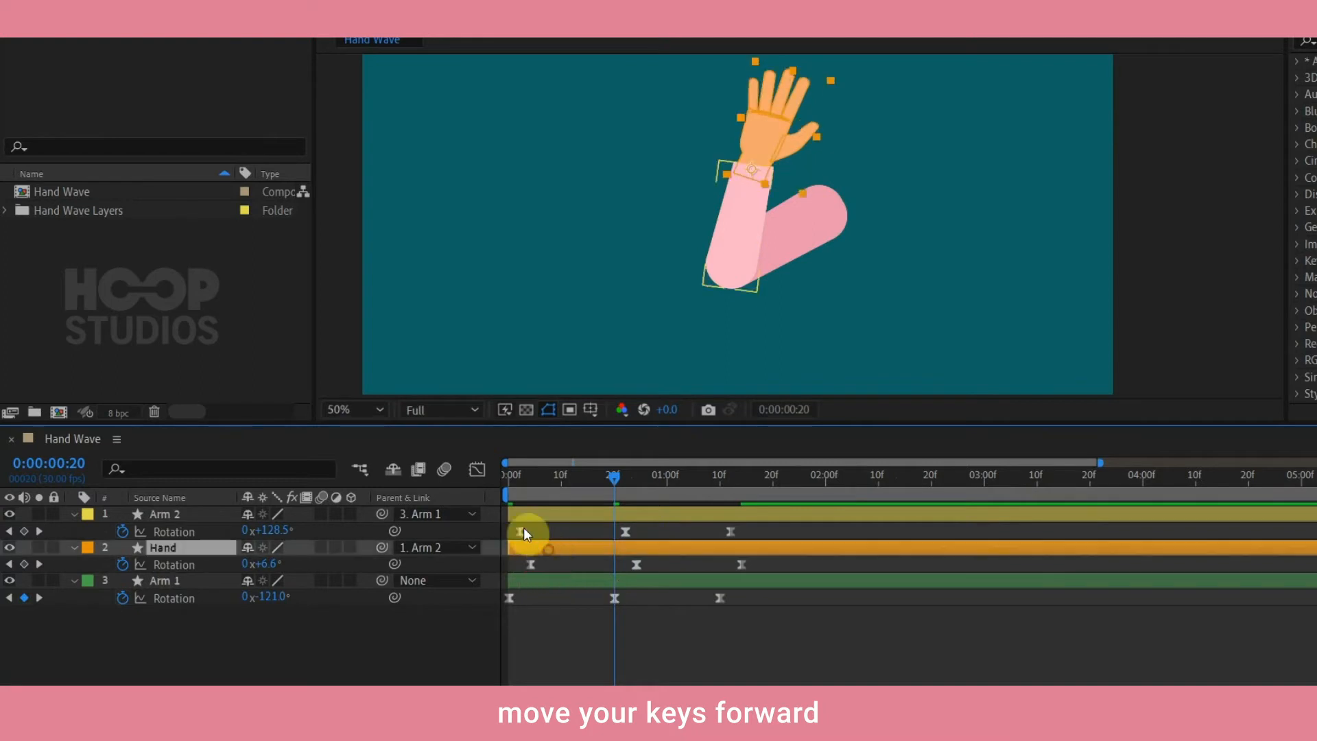
Scrub through the offset keyframes and preview the arm wave animation from frame 0.
{"action": "left_click_drag", "start_coordinate": [514, 491], "coordinate": [542, 490]}
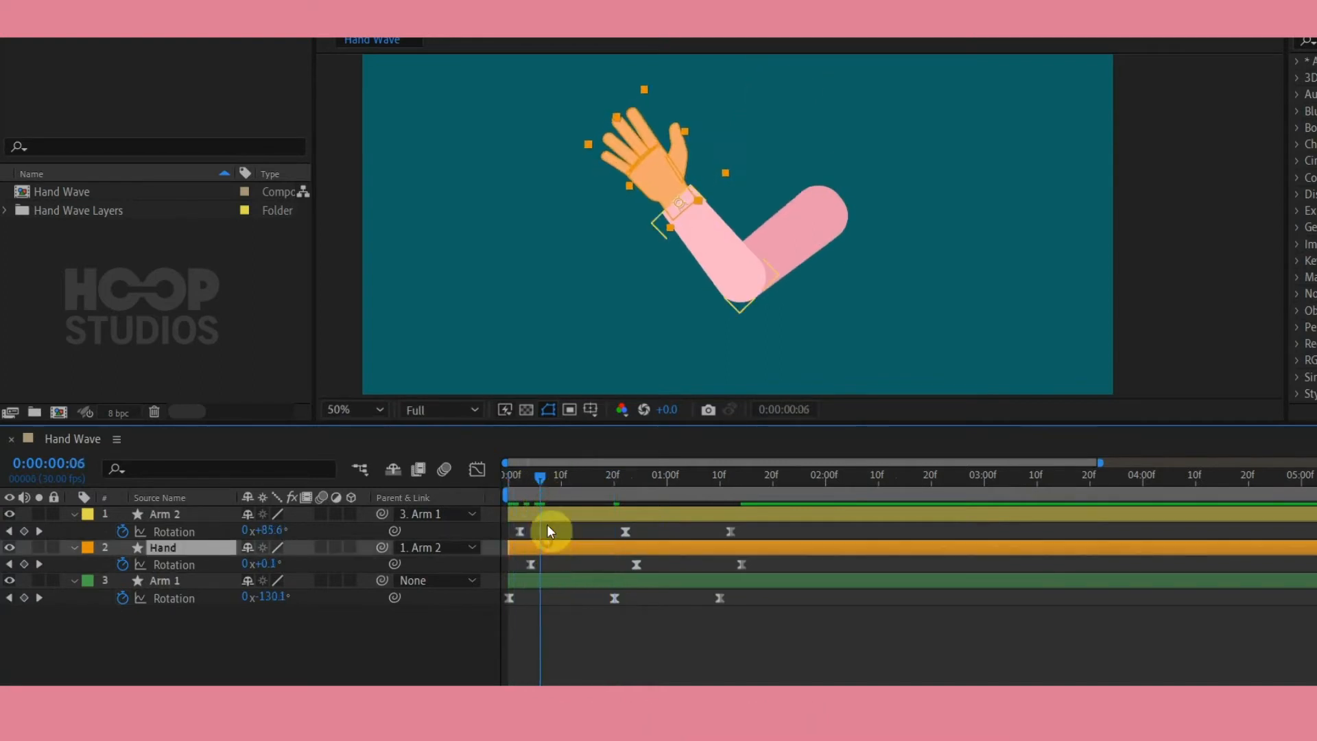
{"action": "left_click", "coordinate": [549, 515]}
{"action": "left_click", "coordinate": [544, 580]}
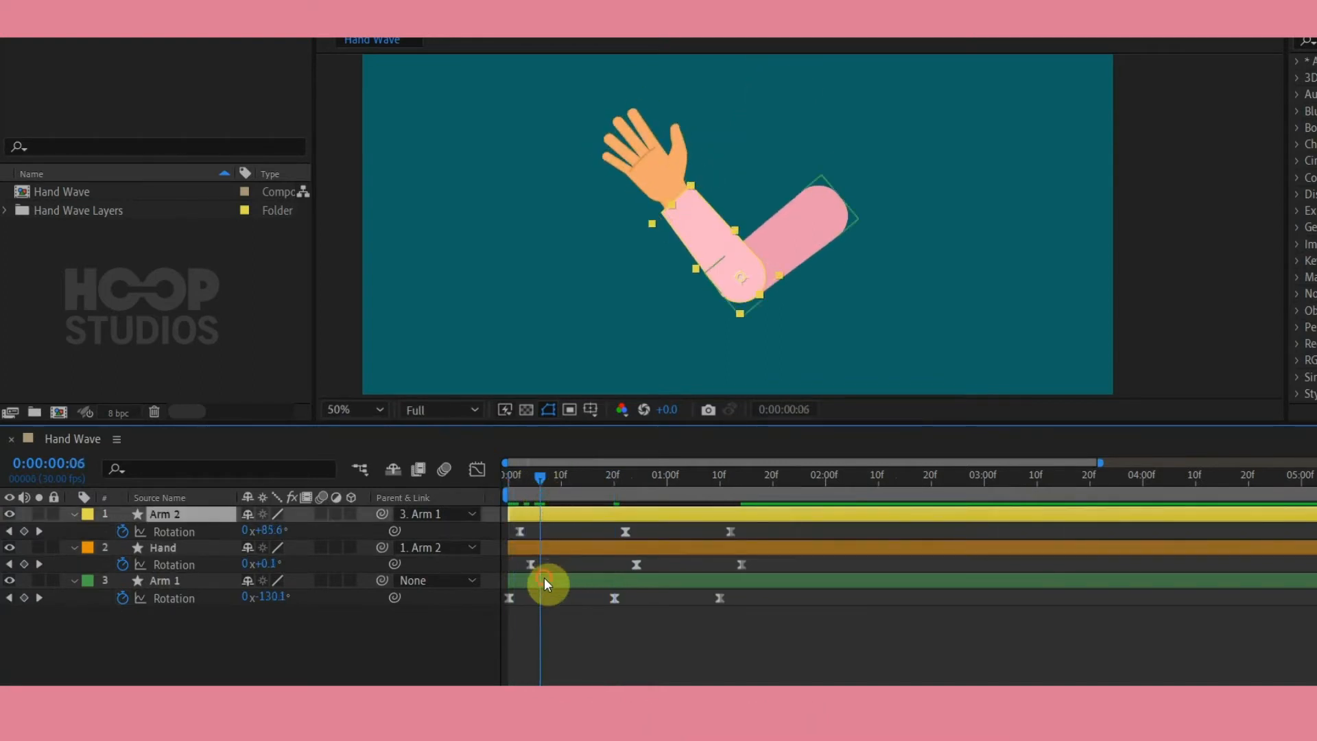
{"action": "left_click", "coordinate": [675, 647]}
{"action": "left_click_drag", "start_coordinate": [532, 487], "coordinate": [500, 488]}
{"action": "key", "text": "space"}
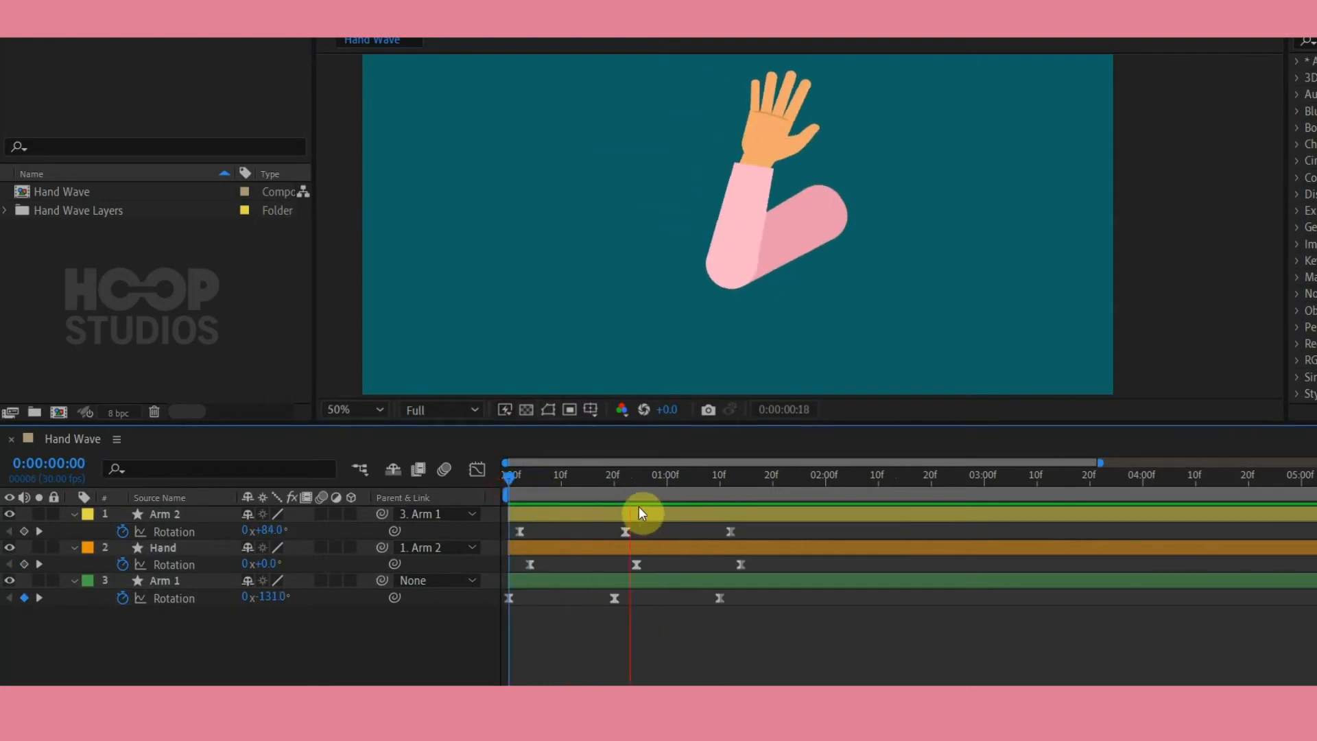
Move to 0:00:00:04 and apply the CC Bend It effect to the Hand layer.
{"action": "left_click", "coordinate": [547, 489]}
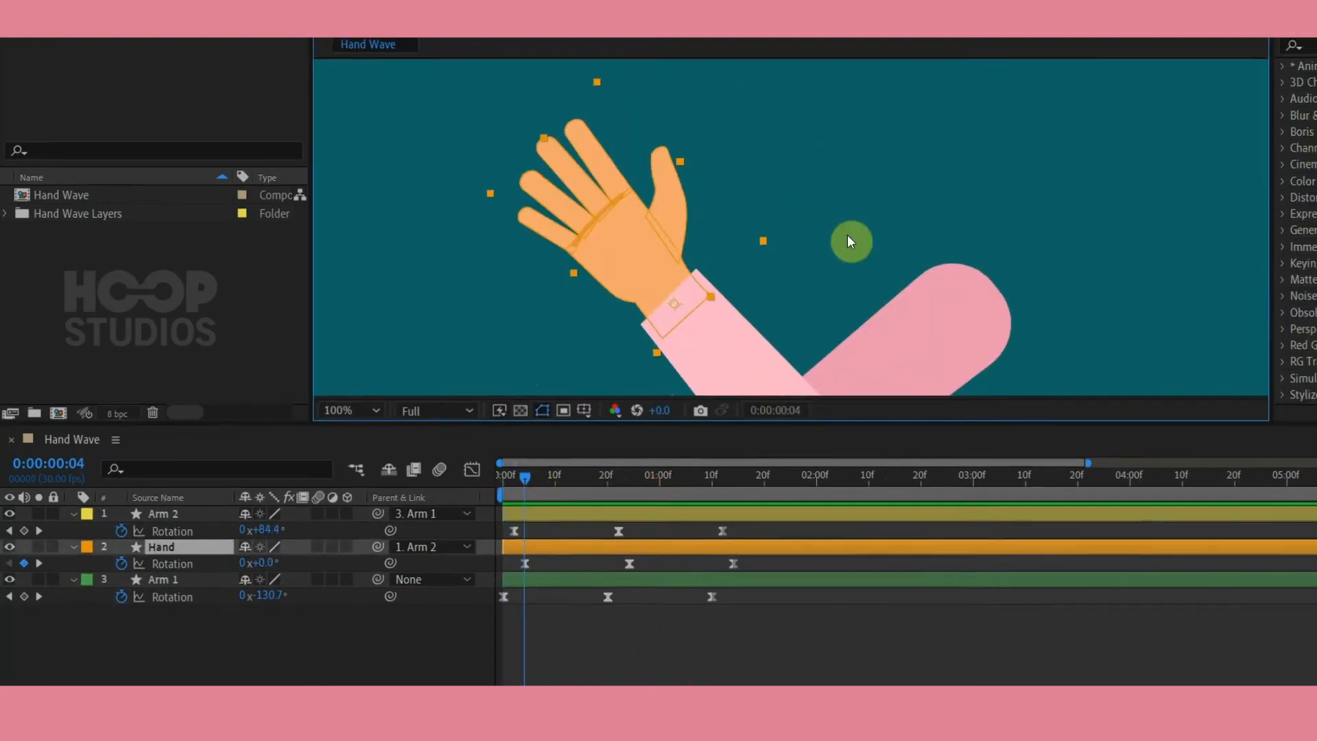
{"action": "left_click", "coordinate": [1196, 87]}
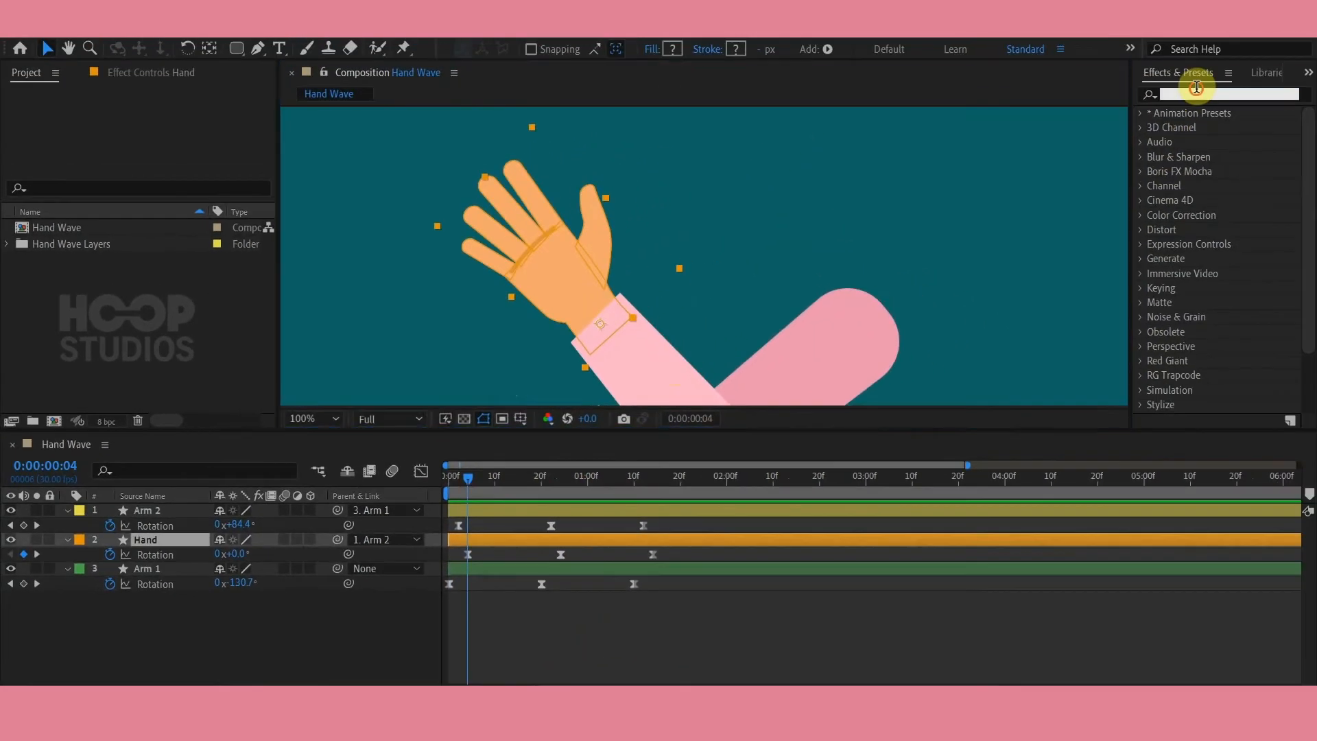
{"action": "type", "text": "cc ben"}
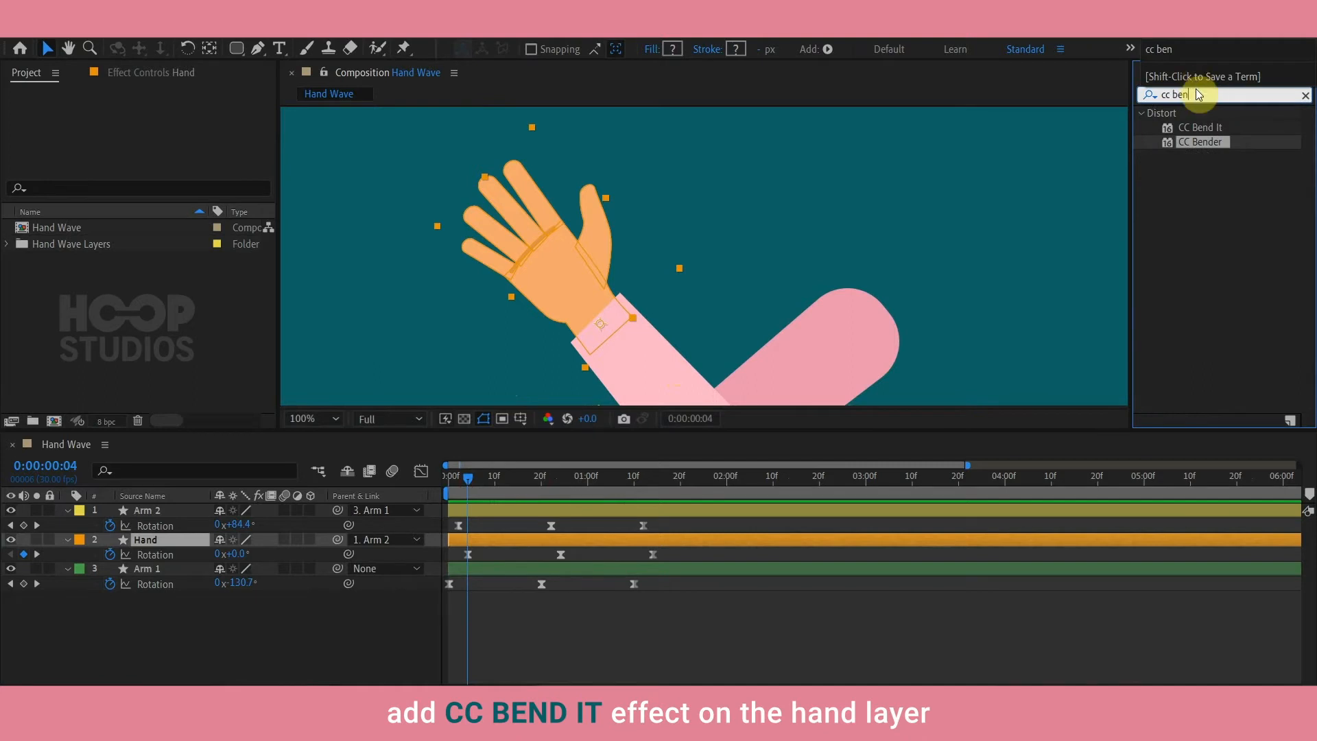
{"action": "left_click_drag", "start_coordinate": [1200, 128], "coordinate": [170, 541]}
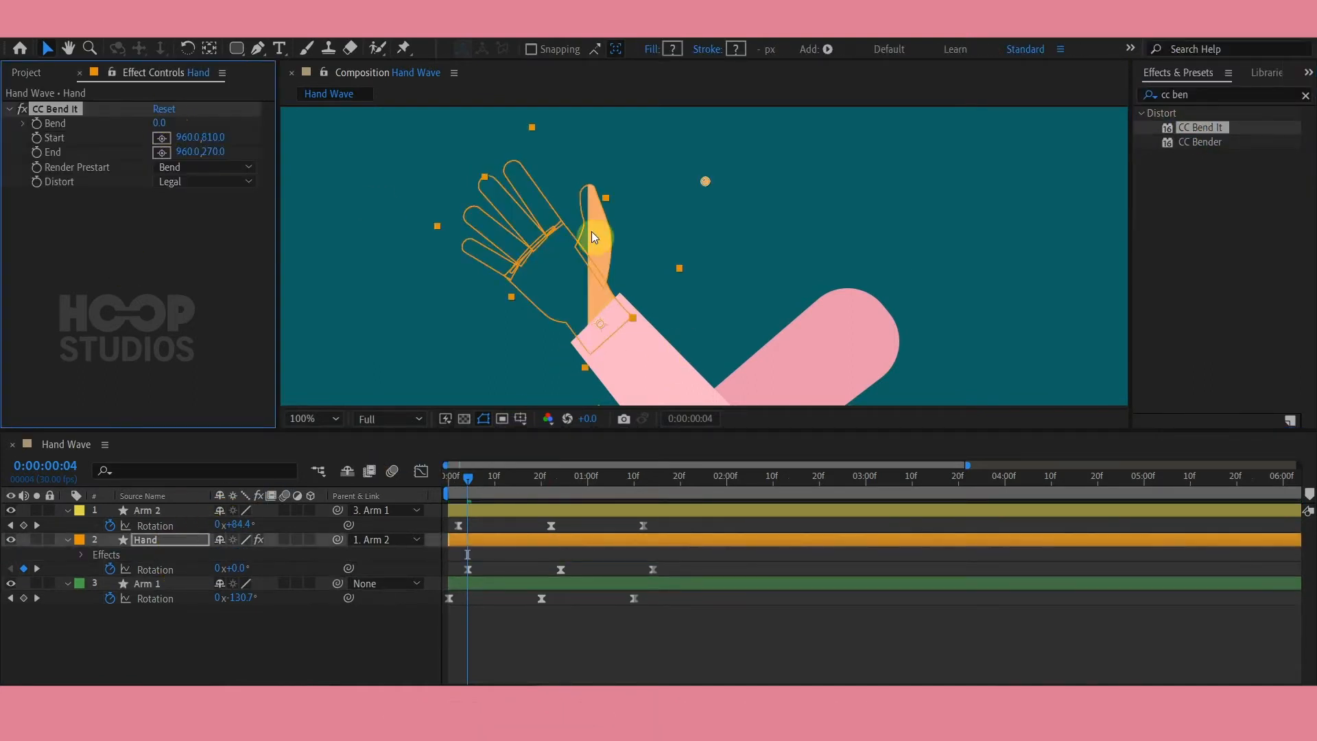
Add the expression toComp(value) to the Start property of CC Bend It on the Hand layer.
{"action": "scroll", "coordinate": [594, 238], "scroll_direction": "down", "scroll_amount": 2}
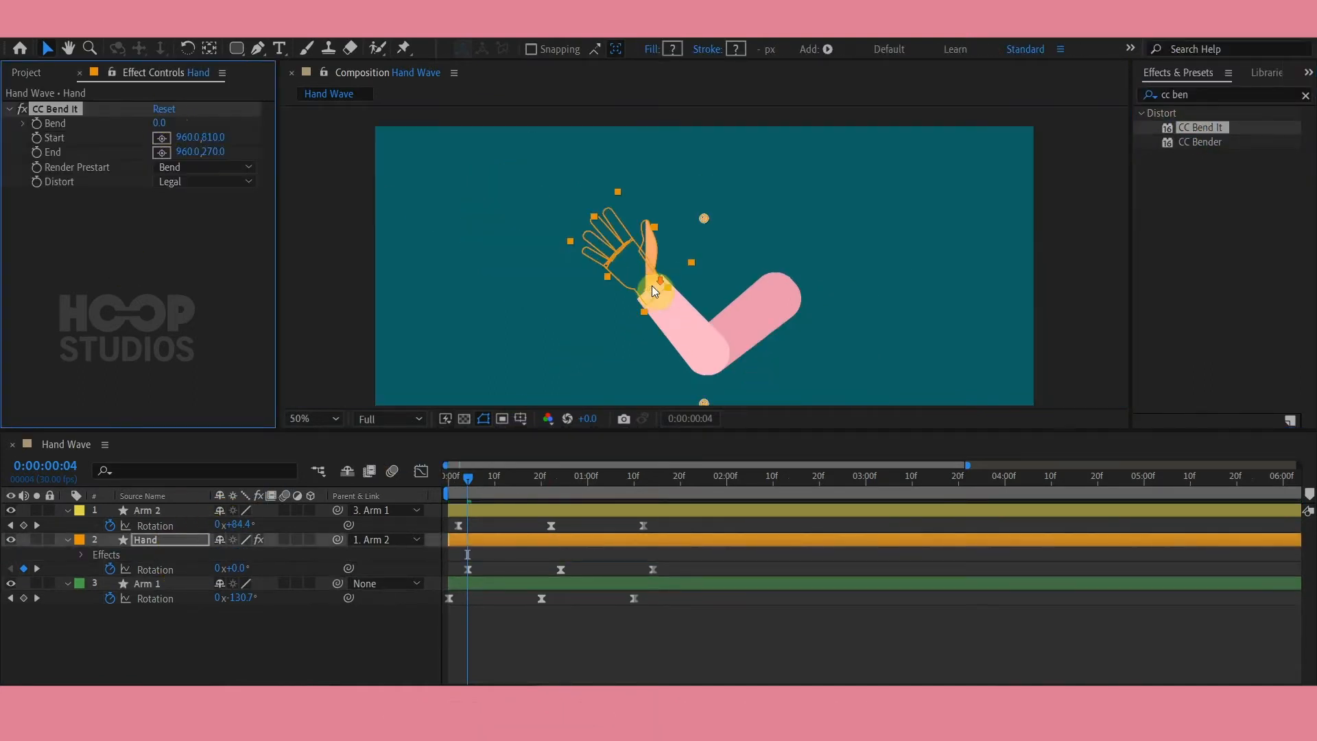
{"action": "left_click", "coordinate": [81, 555]}
{"action": "left_click", "coordinate": [97, 568]}
{"action": "scroll", "coordinate": [203, 615], "scroll_direction": "down", "scroll_amount": 1}
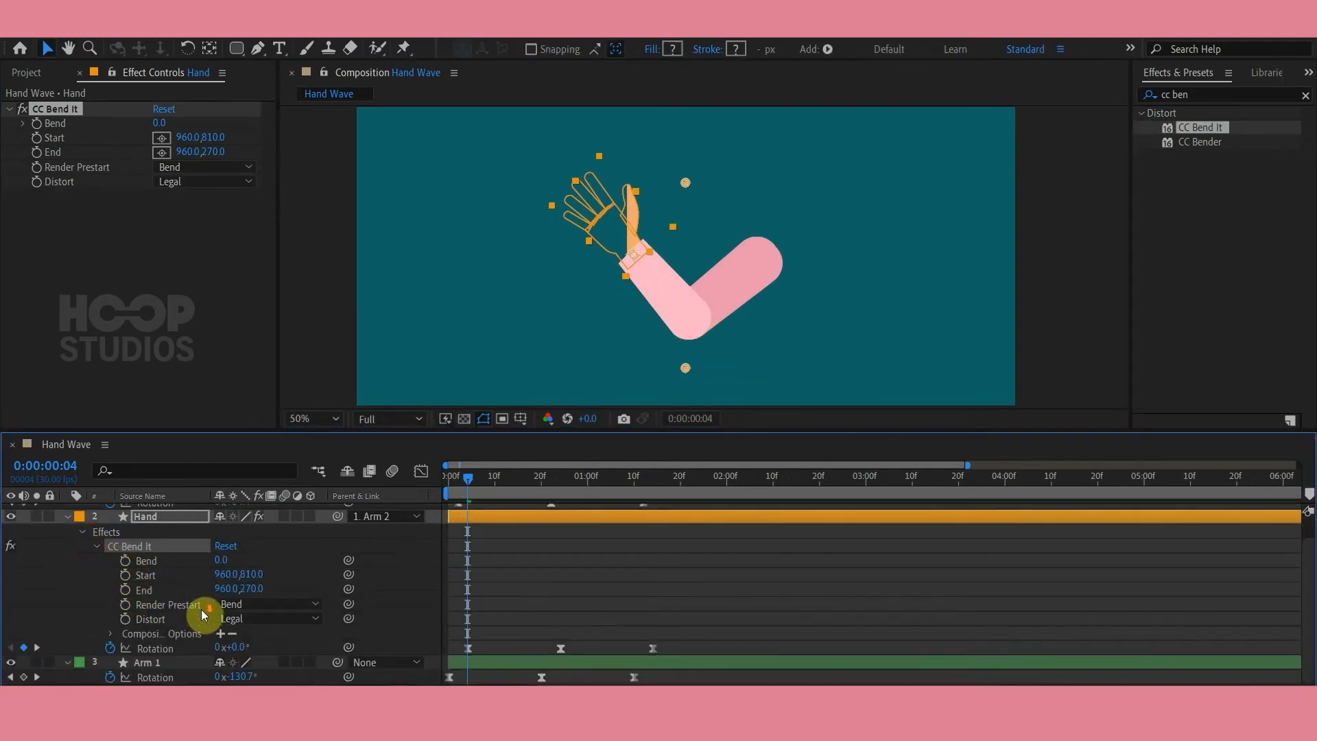
{"action": "left_click", "coordinate": [125, 574], "text": "alt"}
{"action": "type", "text": "toc"}
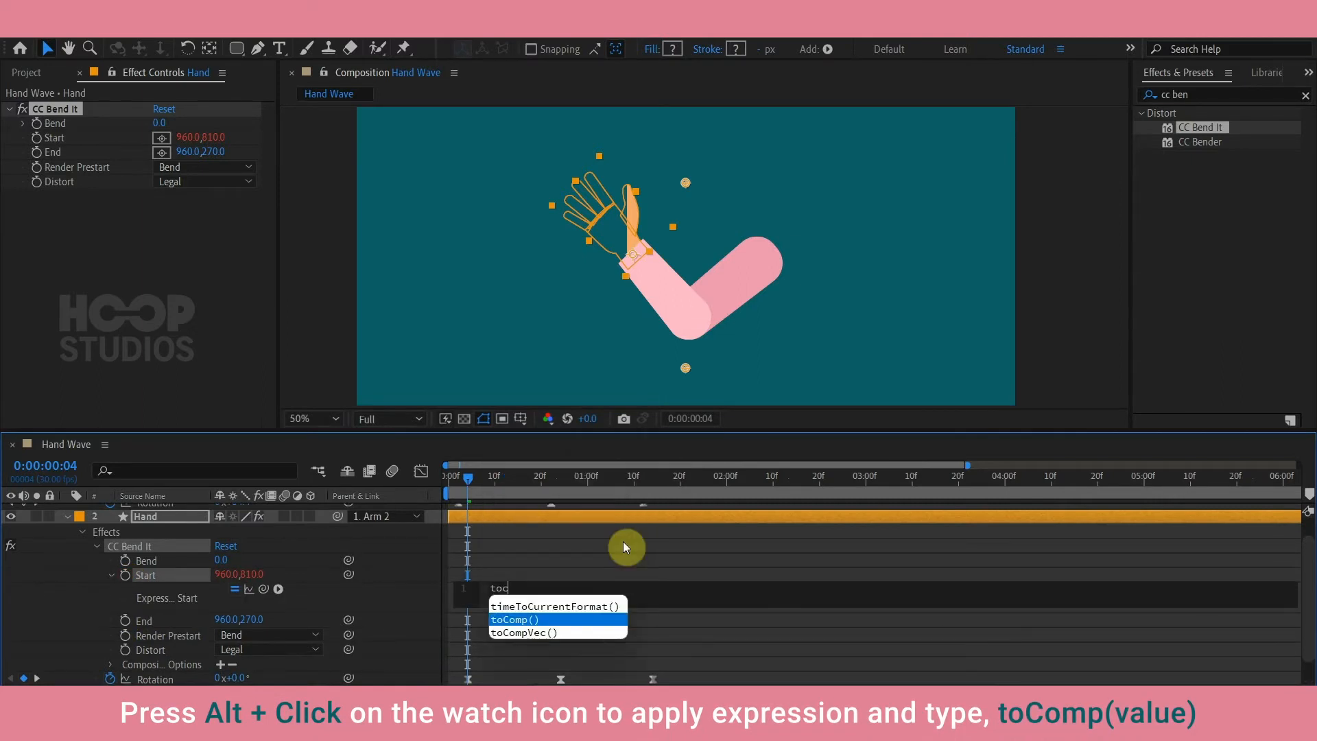
{"action": "key", "text": "Return"}
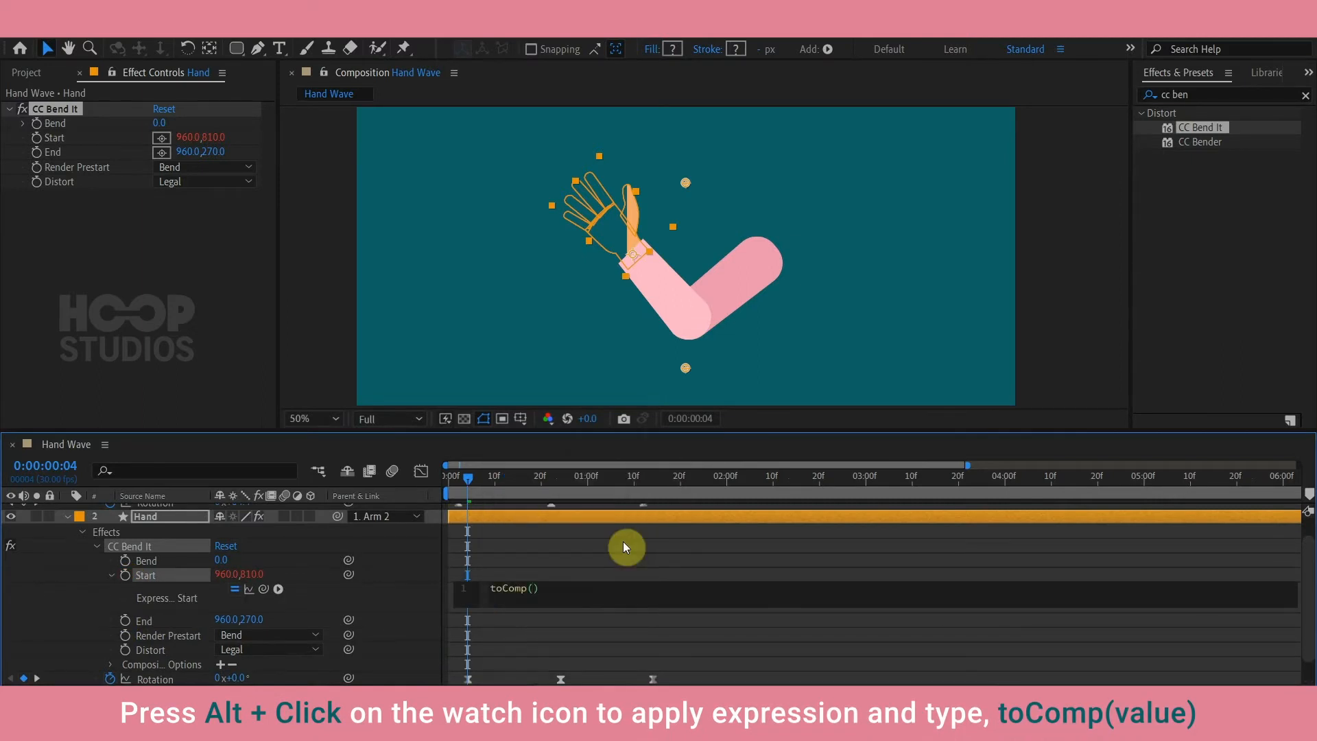
{"action": "type", "text": "val"}
{"action": "key", "text": "Return"}
{"action": "left_click", "coordinate": [621, 541]}
Copy the Start expression toComp(value) to the End property of CC Bend It.
{"action": "left_click", "coordinate": [551, 601]}
{"action": "key", "text": "ctrl+c"}
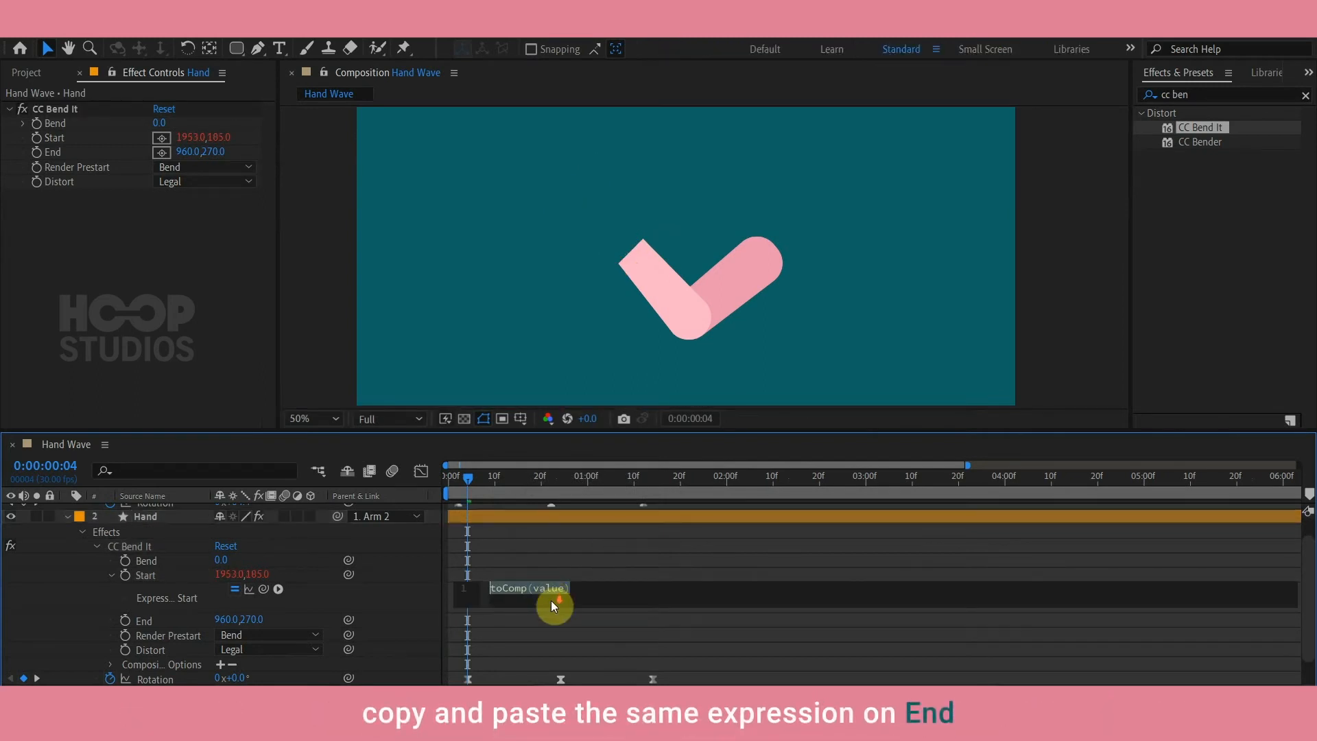
{"action": "left_click", "coordinate": [544, 548]}
{"action": "left_click", "coordinate": [126, 621], "text": "alt"}
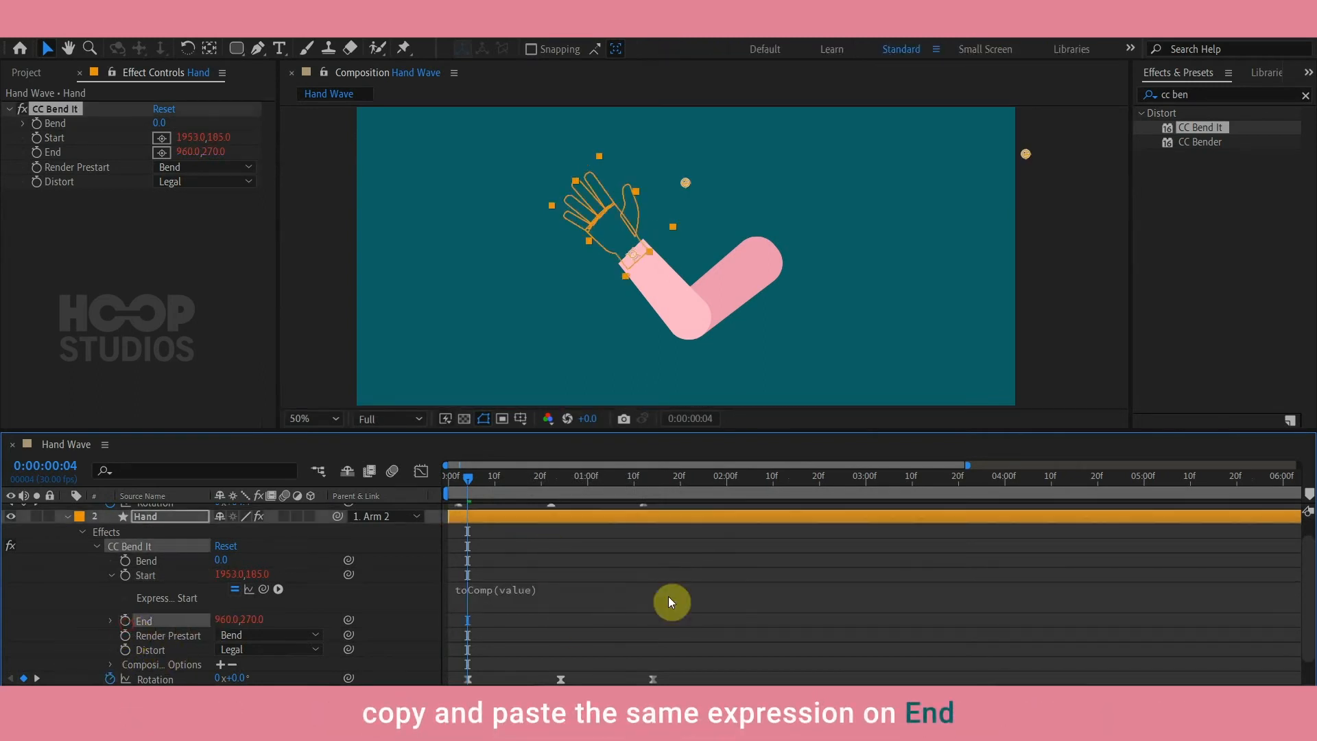
{"action": "key", "text": "ctrl+v"}
{"action": "left_click", "coordinate": [590, 565]}
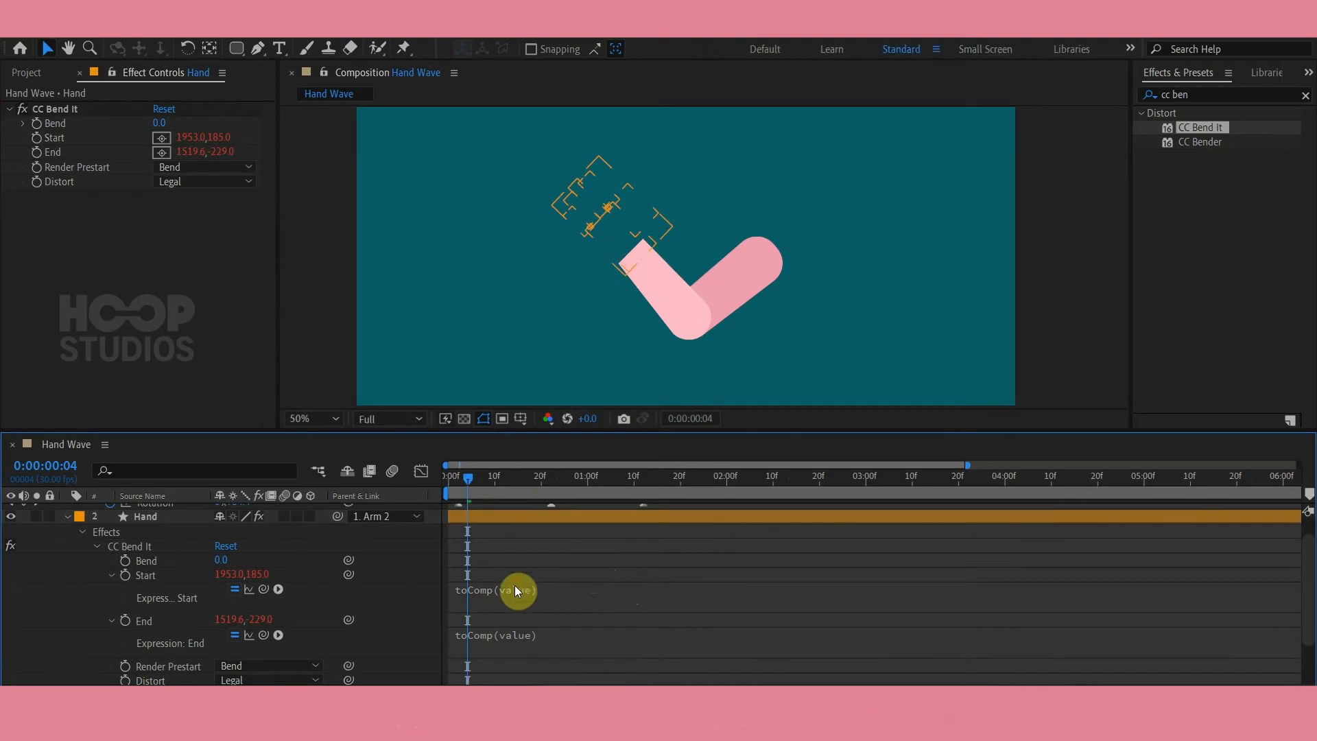
Place the CC Bend It End point of the Hand layer just beyond the fingertips at 574.6, 194.5.
{"action": "left_click", "coordinate": [136, 515]}
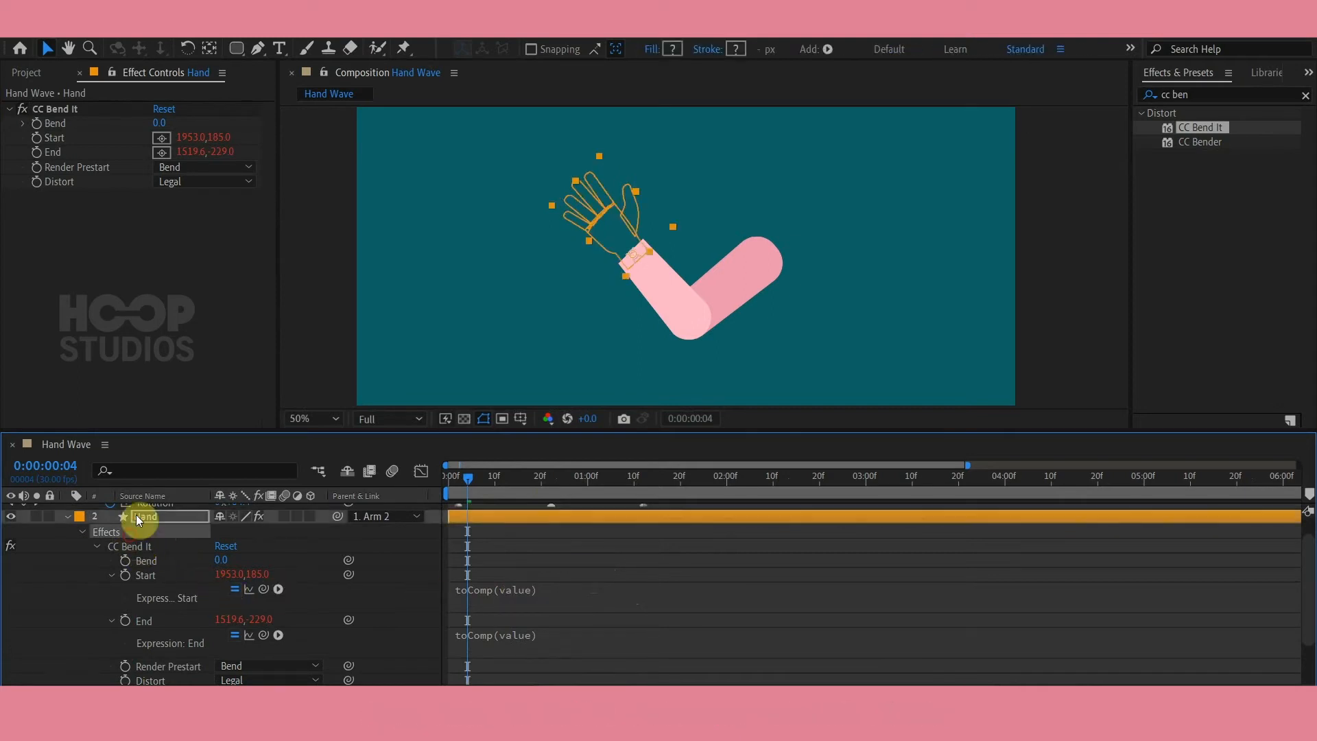
{"action": "left_click", "coordinate": [62, 114]}
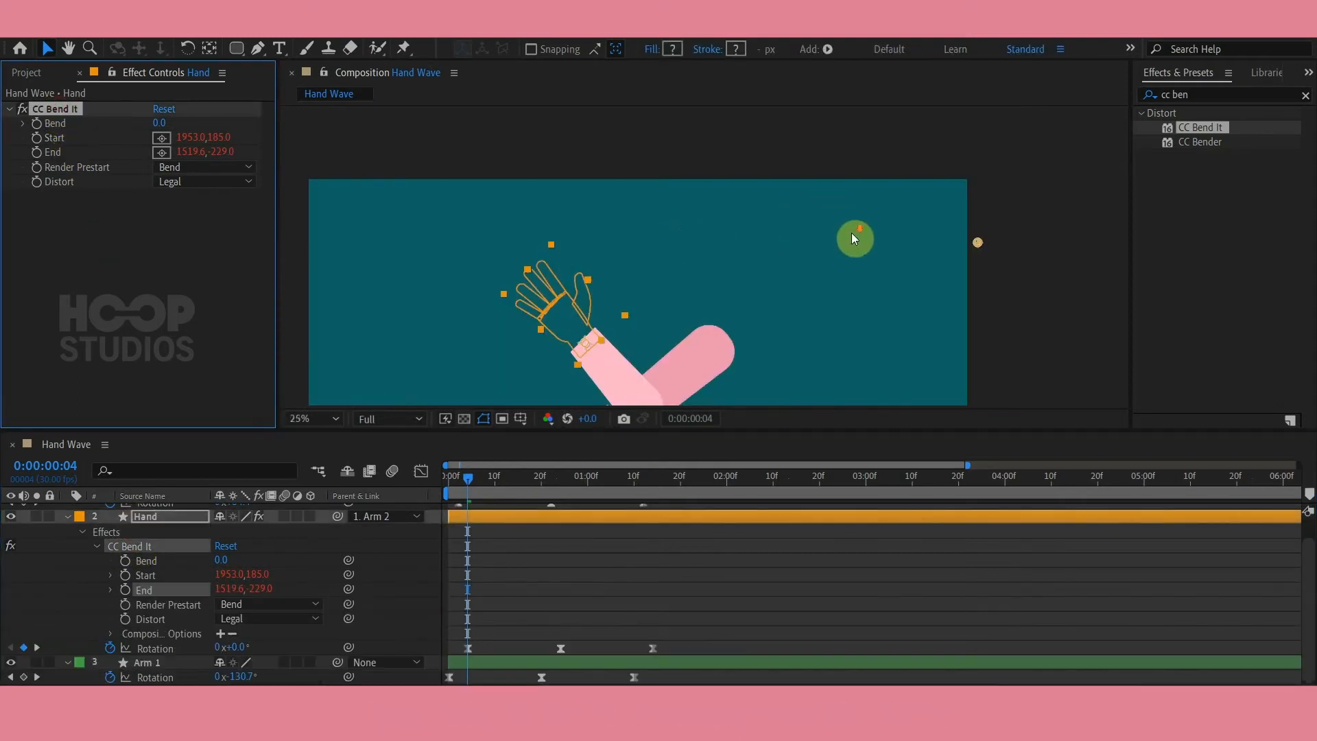
{"action": "left_click_drag", "start_coordinate": [790, 214], "coordinate": [766, 244]}
{"action": "scroll", "coordinate": [744, 241], "scroll_direction": "up", "scroll_amount": 1}
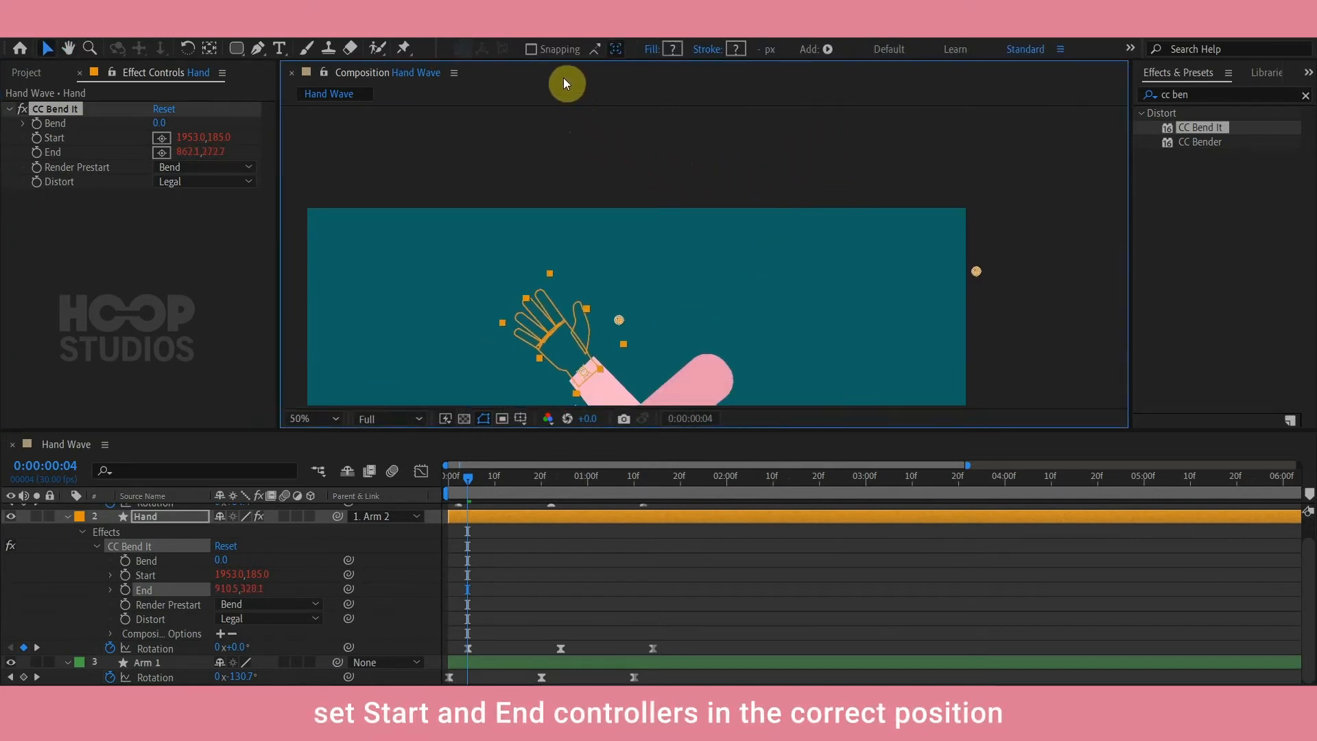
{"action": "left_click_drag", "start_coordinate": [530, 276], "coordinate": [553, 262]}
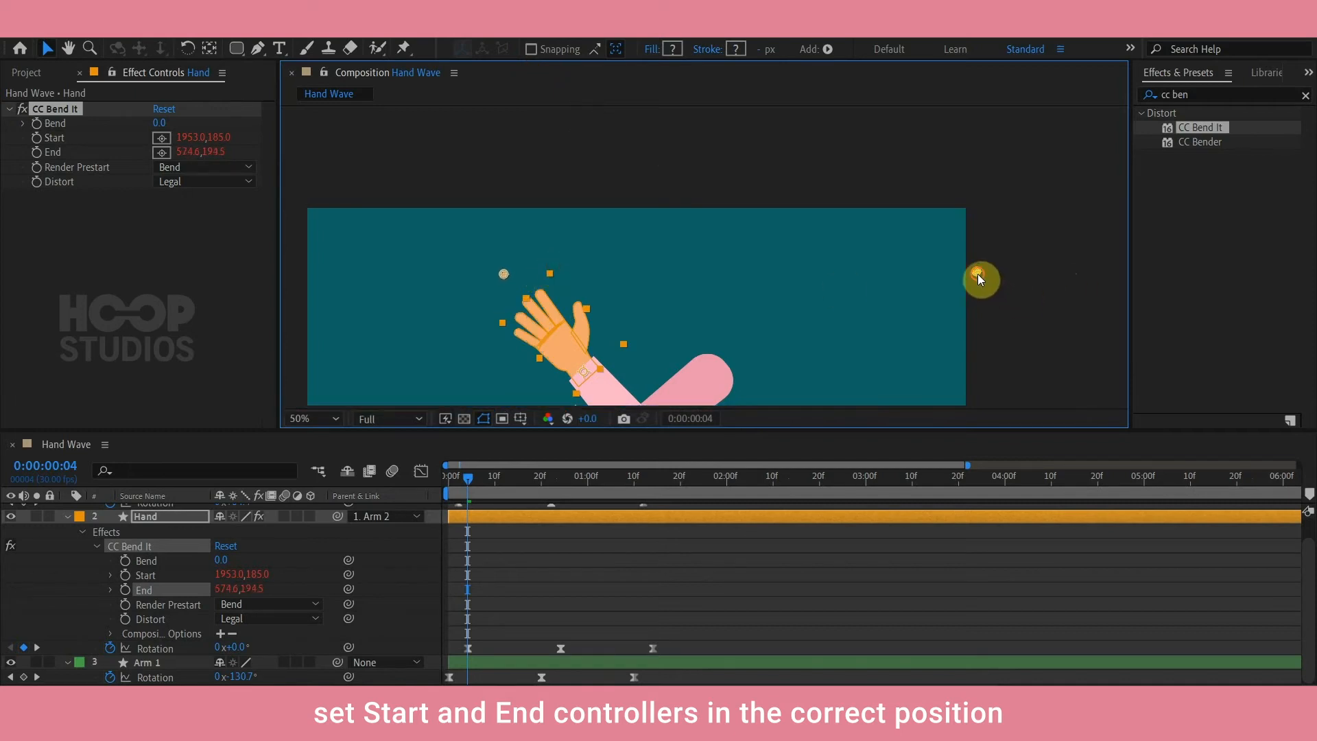
Place the CC Bend It Start point at the Hand layer's wrist at about 816.7, 484.2.
{"action": "mouse_move", "coordinate": [978, 274]}
{"action": "left_mouse_down"}
{"action": "mouse_move", "coordinate": [797, 216]}
{"action": "mouse_move", "coordinate": [693, 119]}
{"action": "left_mouse_up"}
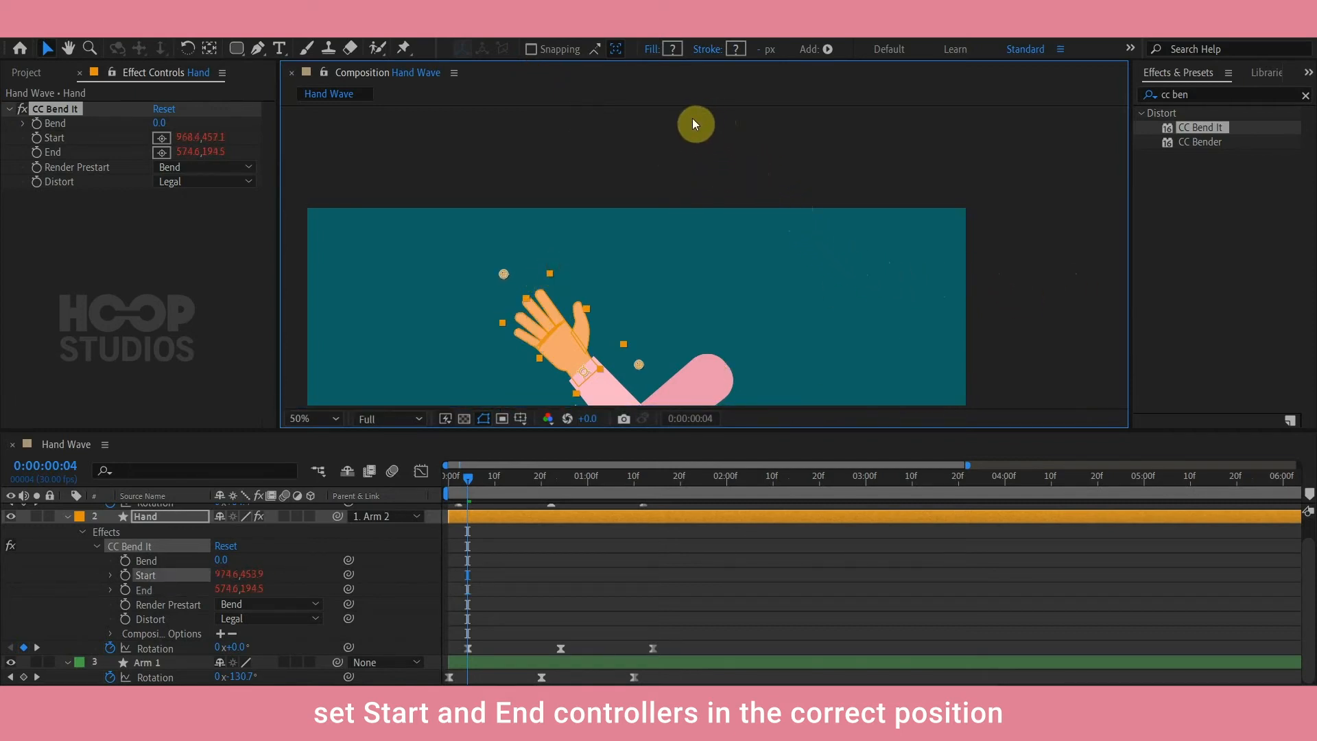
{"action": "mouse_move", "coordinate": [676, 307]}
{"action": "left_mouse_down"}
{"action": "mouse_move", "coordinate": [602, 369]}
{"action": "mouse_move", "coordinate": [619, 357]}
{"action": "left_mouse_up"}
{"action": "left_click_drag", "start_coordinate": [748, 379], "coordinate": [756, 316]}
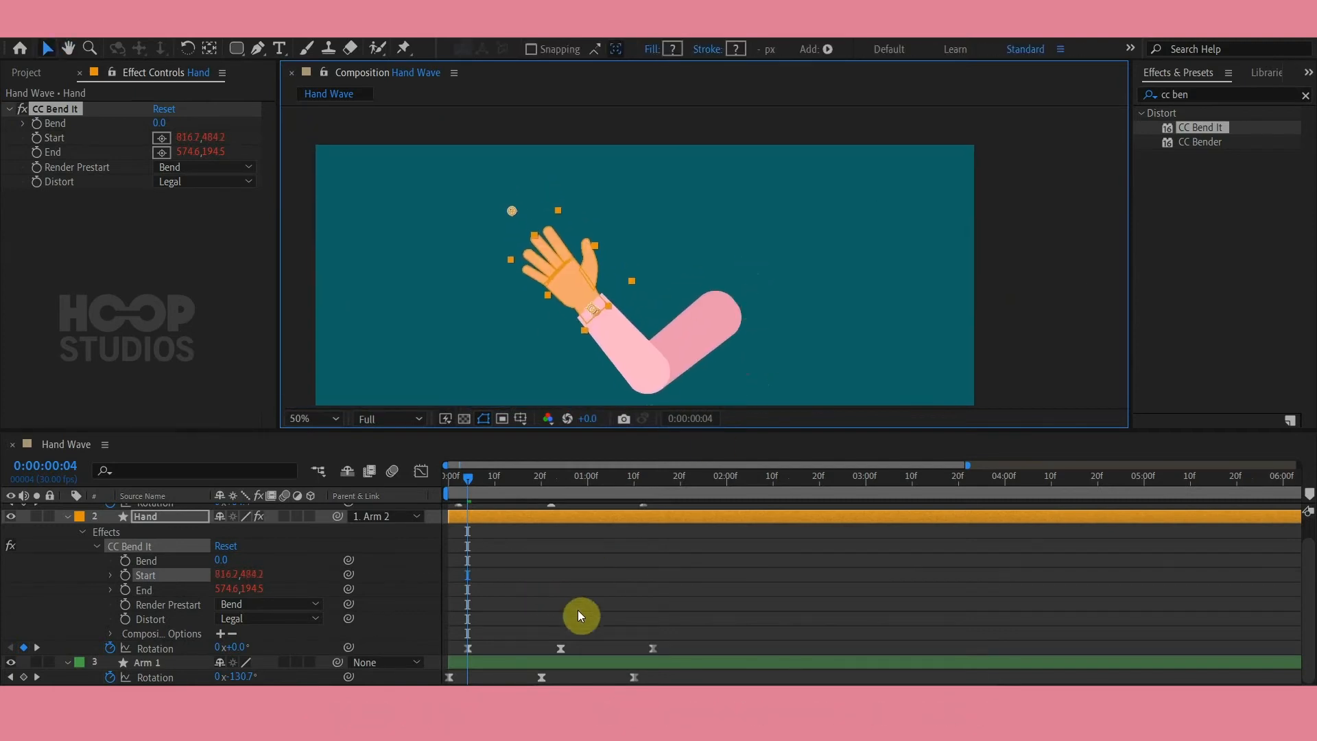
Set the Hand's Bend to -20 and start keyframing it at 0:00:00:04.
{"action": "left_click_drag", "start_coordinate": [215, 559], "coordinate": [204, 561]}
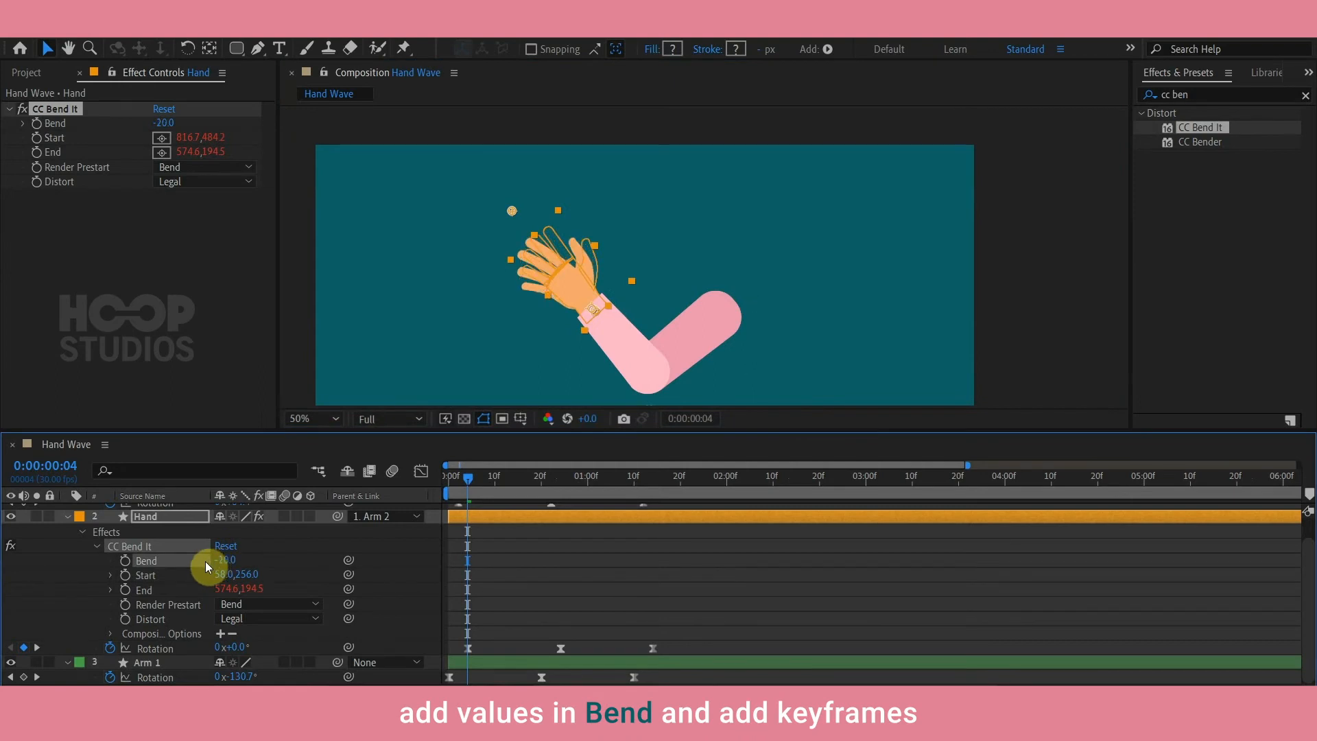
{"action": "scroll", "coordinate": [595, 306], "scroll_direction": "up", "scroll_amount": 1}
{"action": "left_click_drag", "start_coordinate": [587, 299], "coordinate": [613, 258]}
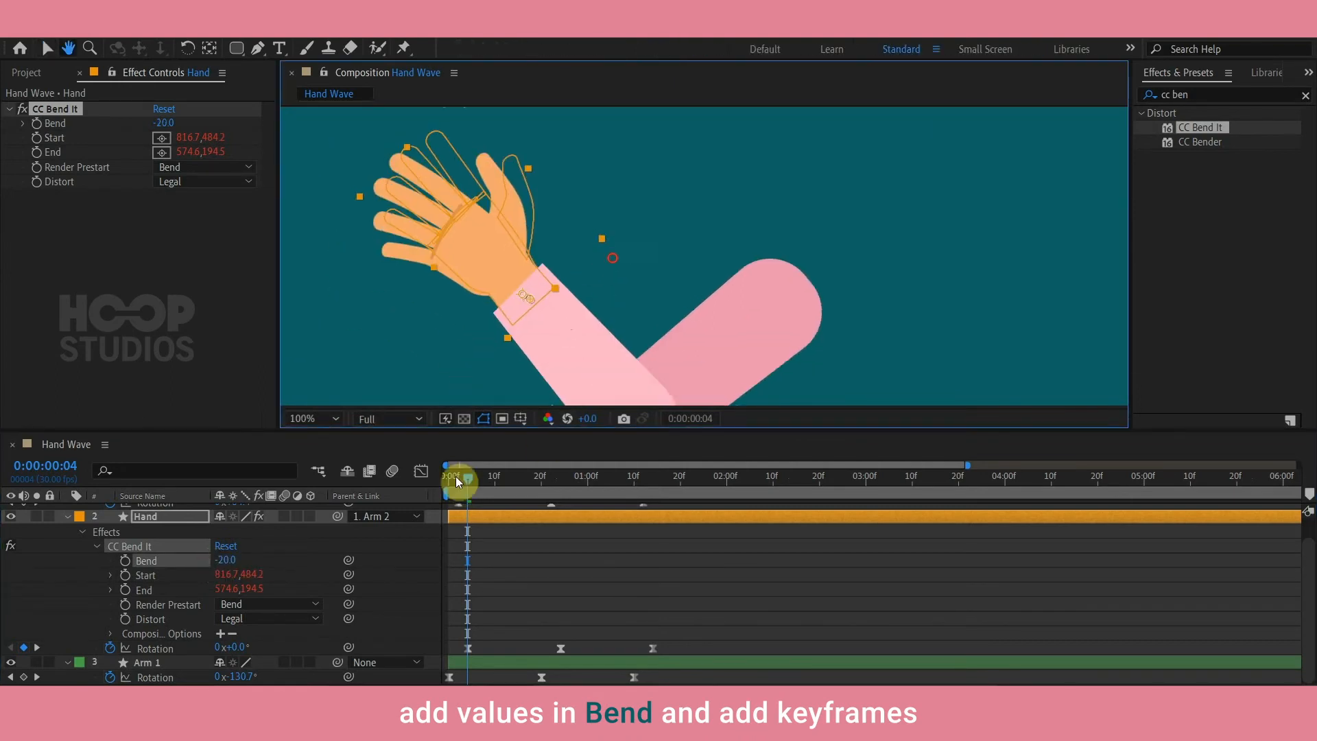
{"action": "left_click_drag", "start_coordinate": [236, 647], "coordinate": [233, 649]}
{"action": "left_click", "coordinate": [125, 560]}
Add a second Bend keyframe with a value of 25 at 0:00:00:24.
{"action": "left_click_drag", "start_coordinate": [539, 476], "coordinate": [562, 481]}
{"action": "left_click_drag", "start_coordinate": [729, 249], "coordinate": [690, 319]}
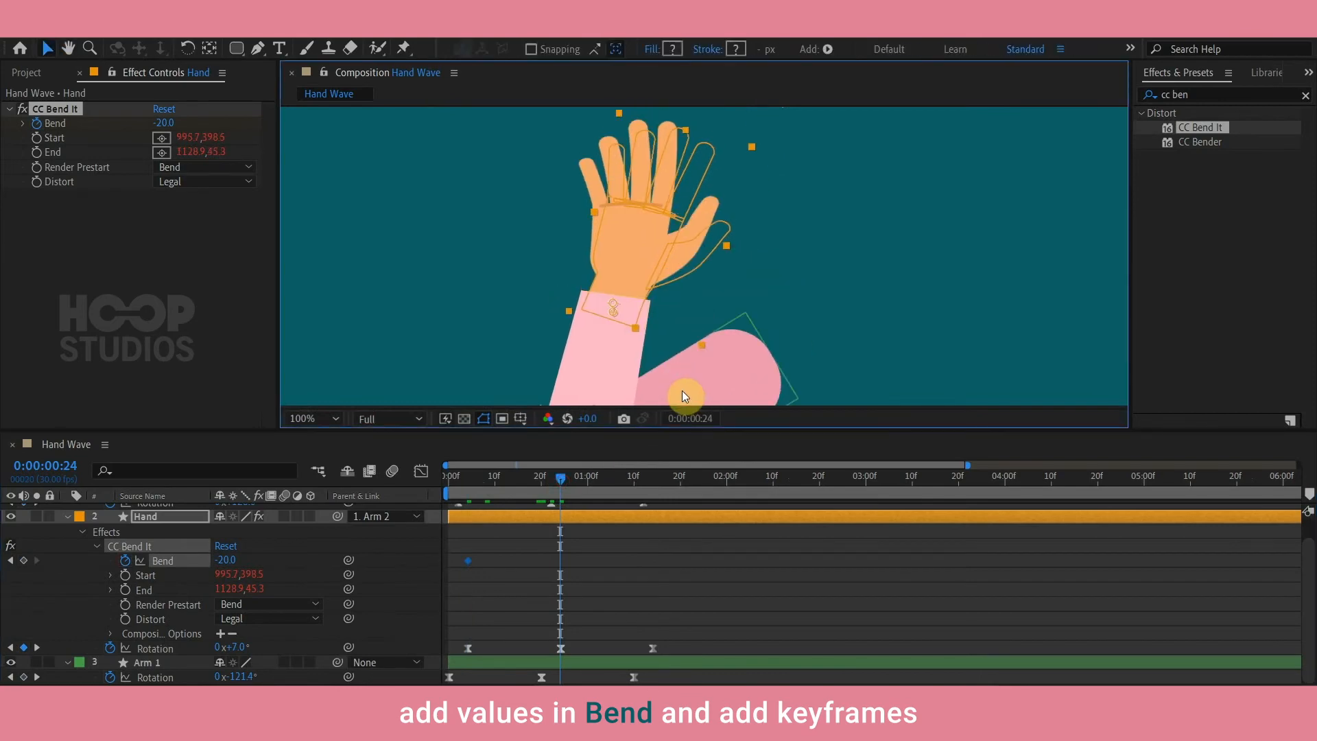
{"action": "left_click_drag", "start_coordinate": [223, 559], "coordinate": [263, 557]}
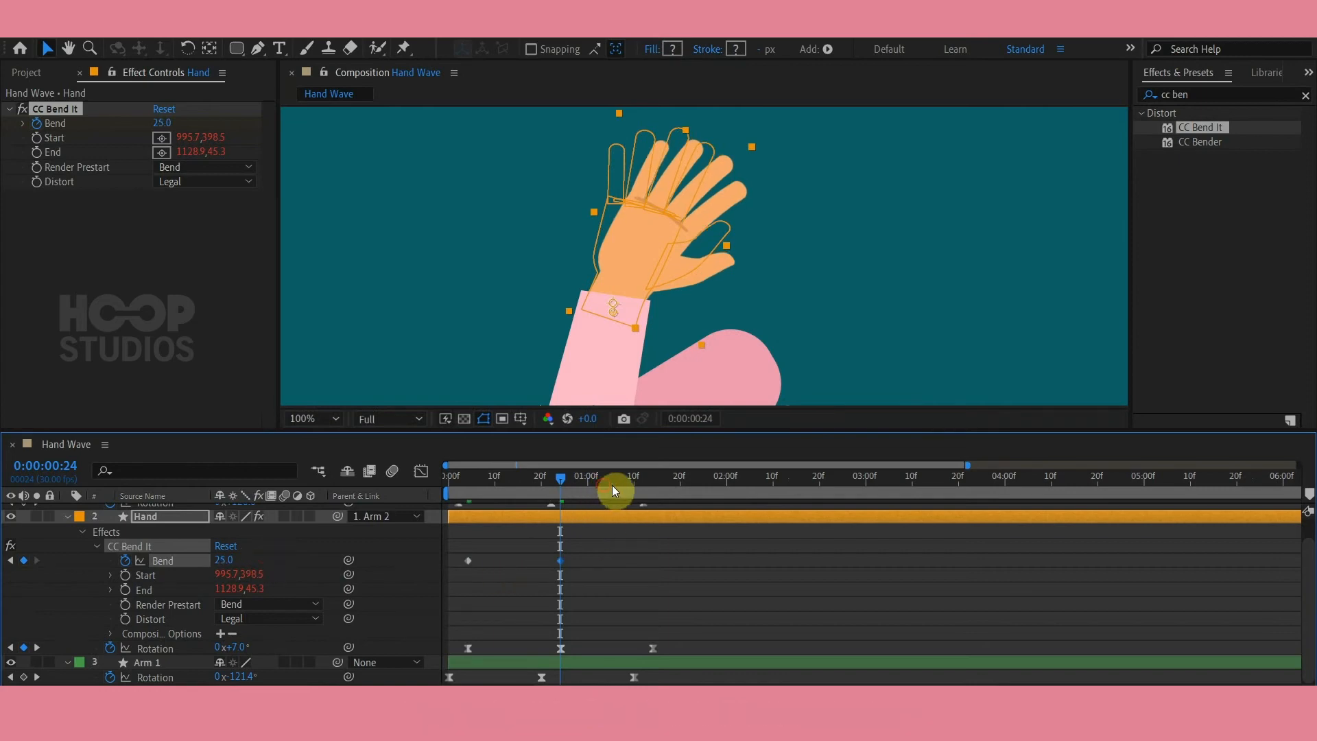
Copy the first Bend keyframe and paste it at 0:00:01:14.
{"action": "left_click_drag", "start_coordinate": [611, 489], "coordinate": [652, 489]}
{"action": "left_click_drag", "start_coordinate": [497, 564], "coordinate": [458, 566]}
{"action": "key", "text": "ctrl+c"}
{"action": "key", "text": "ctrl+v"}
Apply Easy Ease to all three Bend keyframes of the Hand layer.
{"action": "left_click_drag", "start_coordinate": [672, 563], "coordinate": [465, 562]}
{"action": "right_click", "coordinate": [466, 561]}
{"action": "mouse_move", "coordinate": [579, 551]}
{"action": "left_click", "coordinate": [716, 603]}
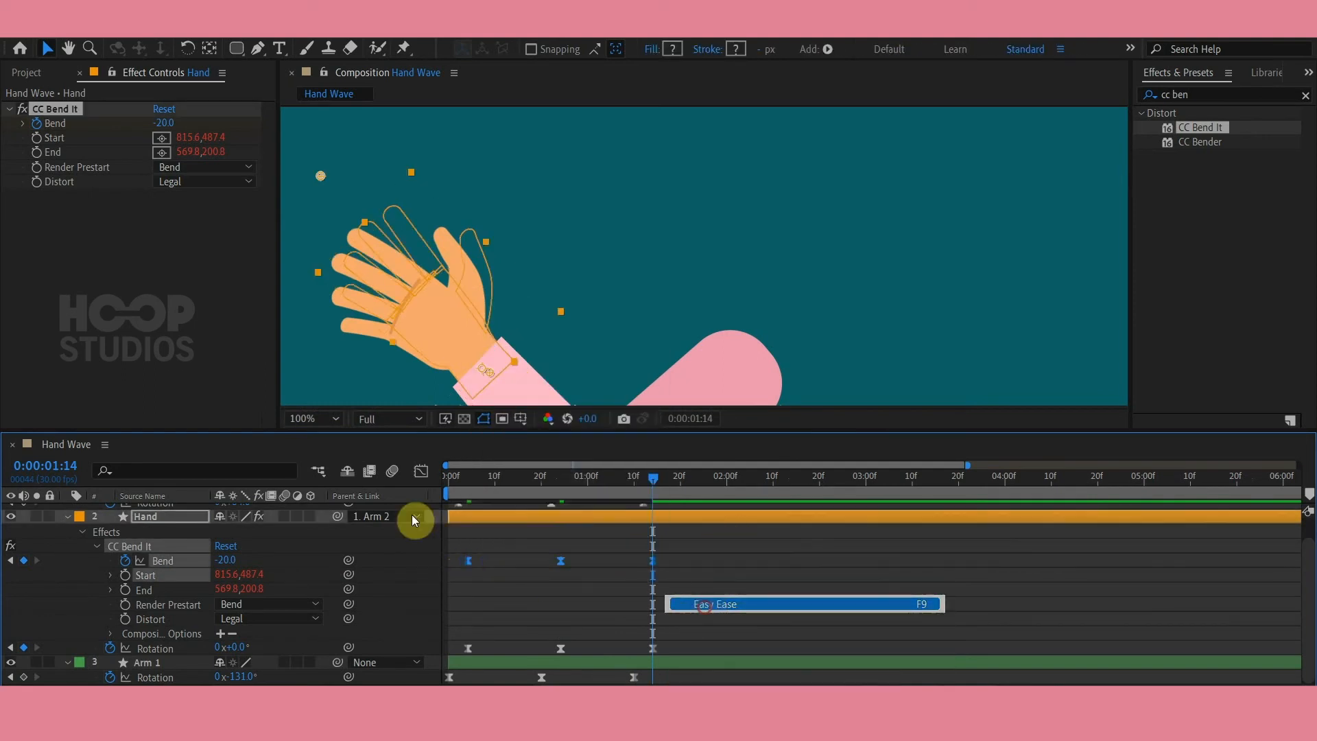
Sharpen the easing of the Bend keyframes in the speed graph so each swing peaks midway between keyframes.
{"action": "left_click", "coordinate": [421, 470]}
{"action": "left_click_drag", "start_coordinate": [698, 549], "coordinate": [528, 583]}
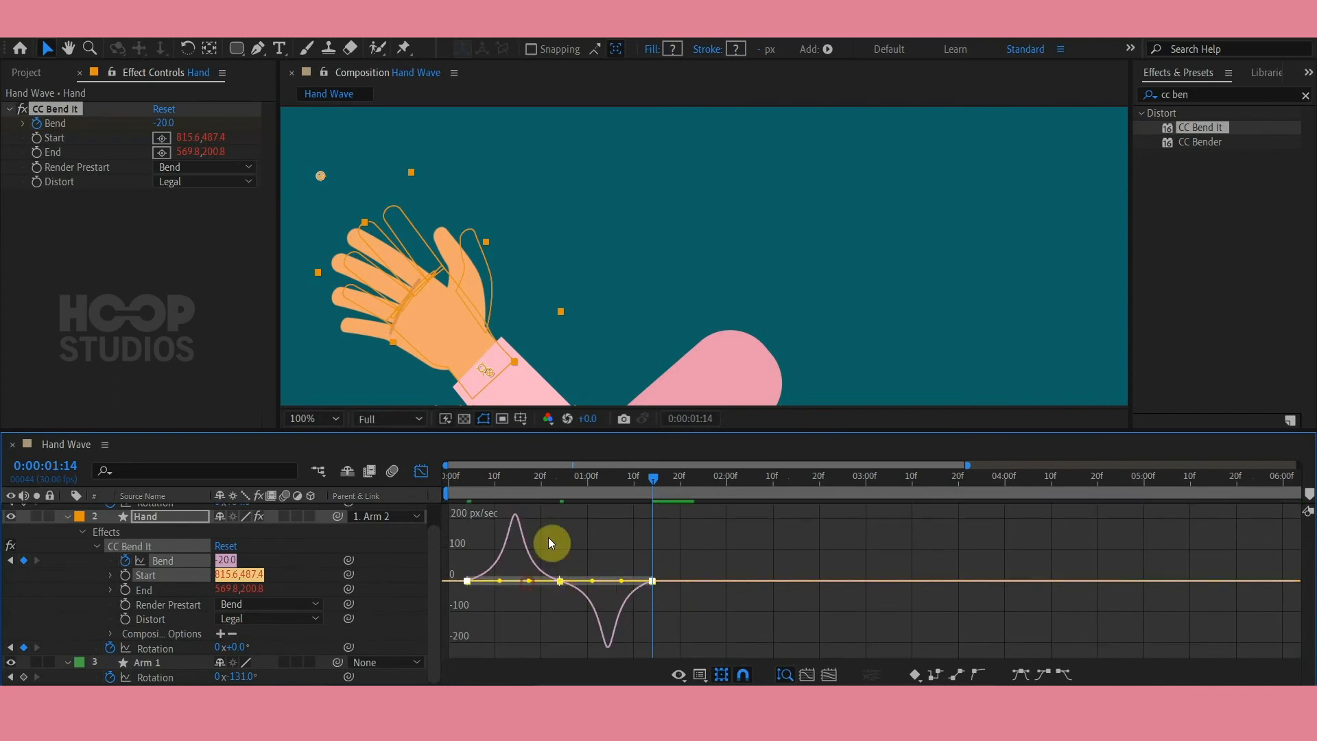
{"action": "left_click", "coordinate": [421, 471]}
Offset all Bend keyframes three frames later so the last one sits at 0:00:01:17.
{"action": "left_click", "coordinate": [647, 548]}
{"action": "left_click_drag", "start_coordinate": [693, 549], "coordinate": [458, 574]}
{"action": "left_click_drag", "start_coordinate": [655, 561], "coordinate": [669, 564]}
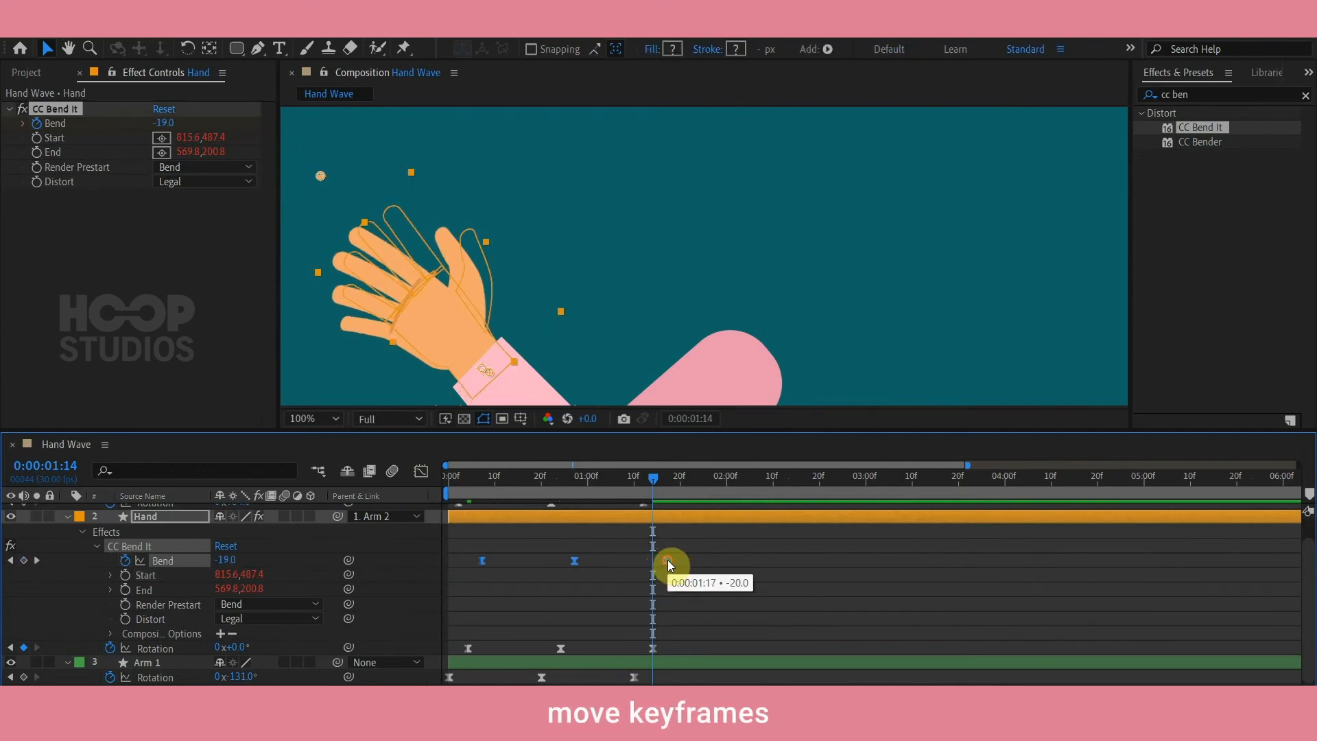
{"action": "scroll", "coordinate": [678, 583], "scroll_direction": "up", "scroll_amount": 1}
{"action": "left_click", "coordinate": [685, 576]}
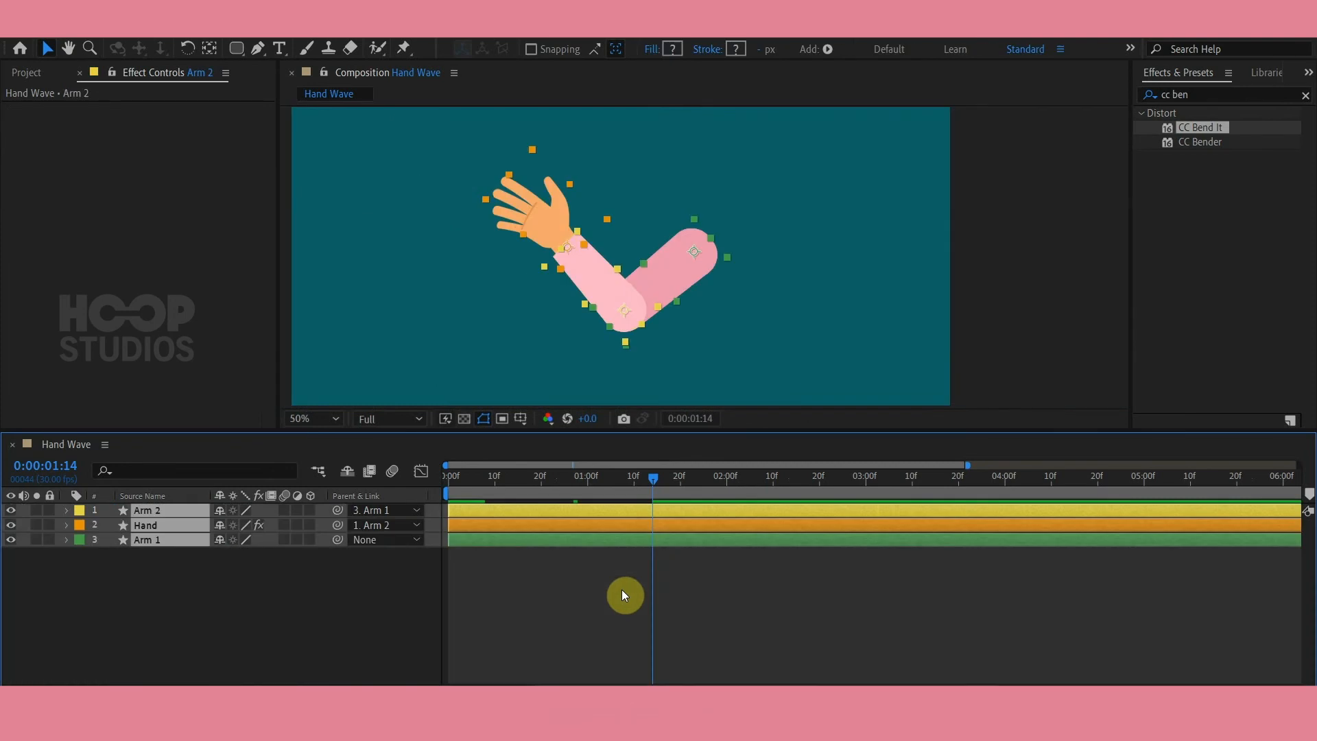
Show the keyframed properties of all layers and add loopOut(type = "cycle", numKeyframes = 0) to Arm 2's Rotation.
{"action": "key", "text": "u"}
{"action": "left_click", "coordinate": [603, 573]}
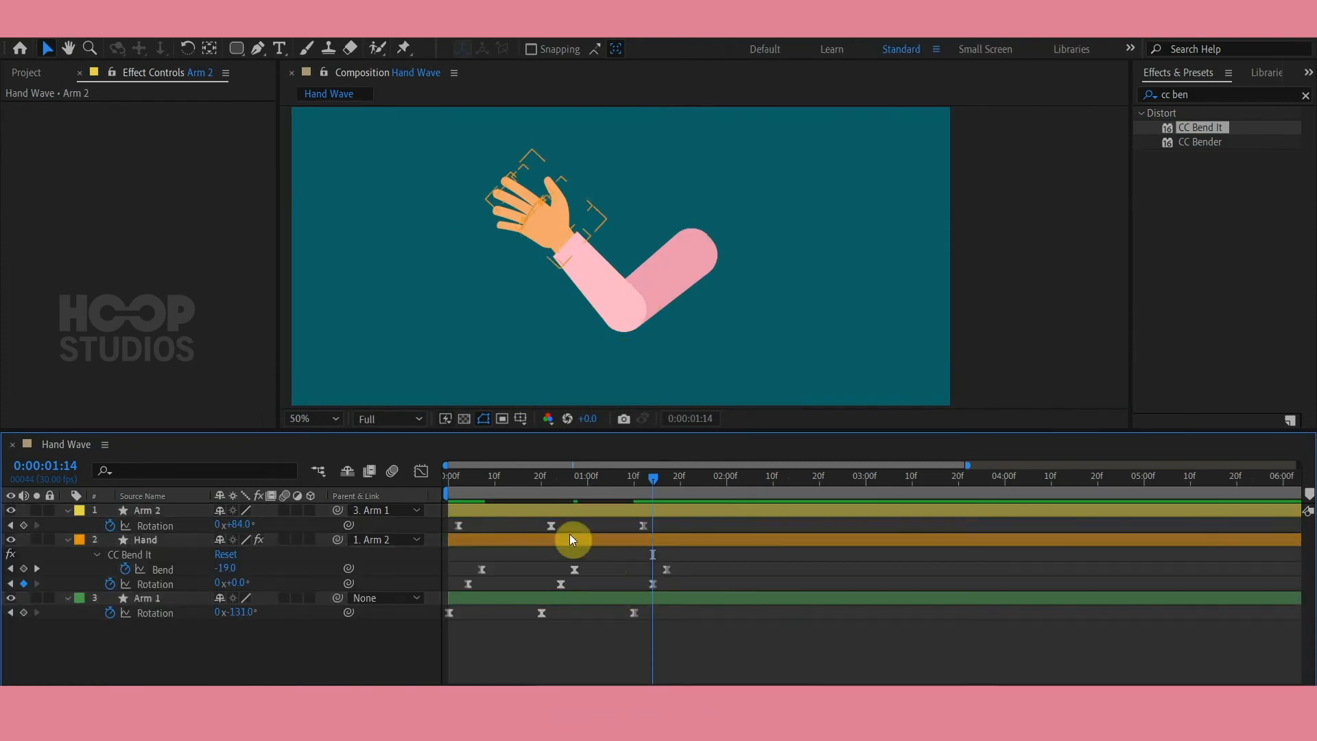
{"action": "left_click", "coordinate": [610, 491]}
{"action": "left_click", "coordinate": [109, 525], "text": "alt"}
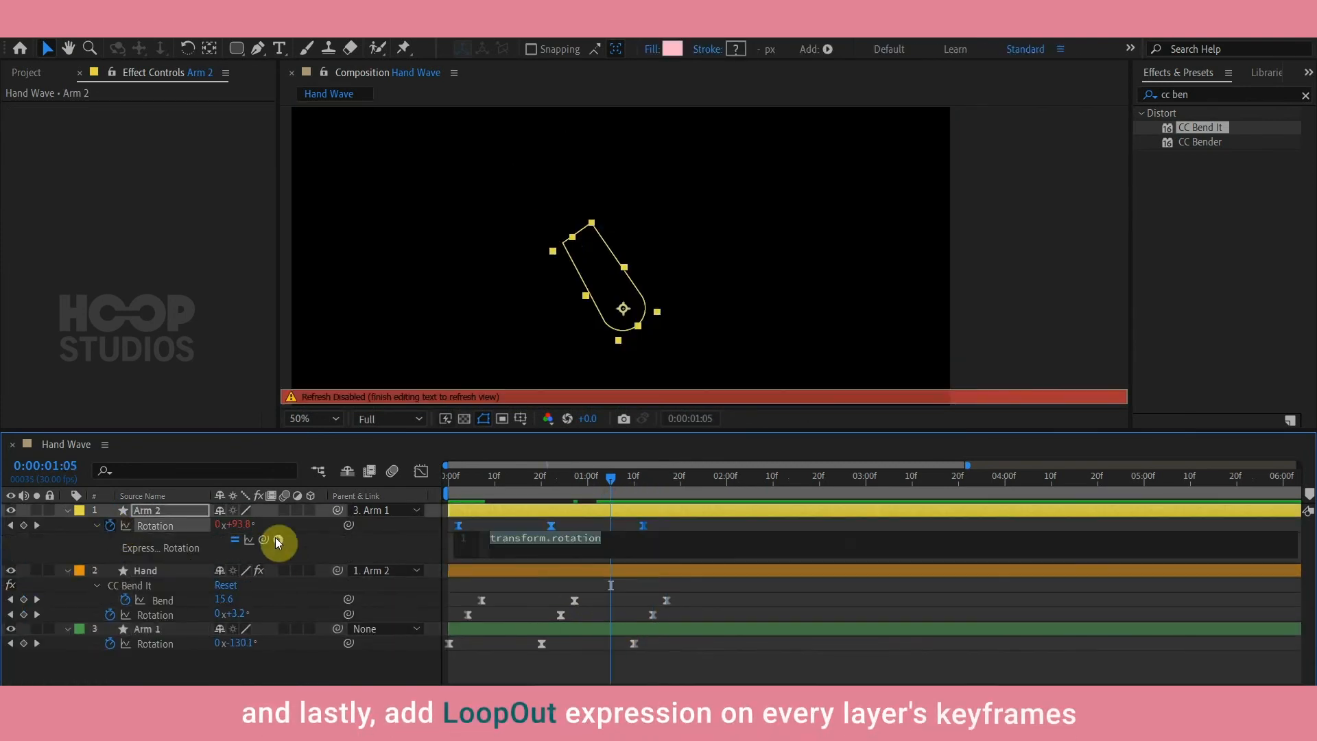
{"action": "left_click", "coordinate": [278, 539]}
{"action": "mouse_move", "coordinate": [368, 457]}
{"action": "left_click", "coordinate": [525, 248]}
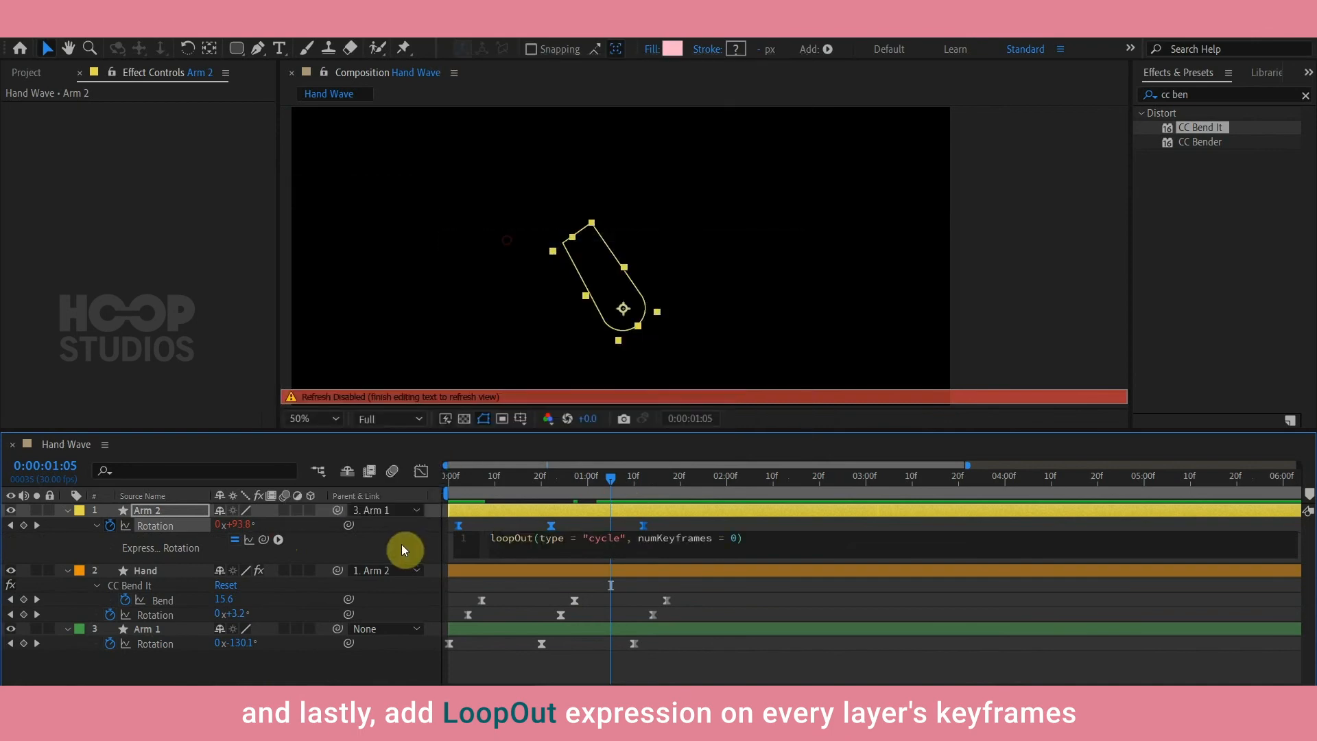
{"action": "left_click", "coordinate": [401, 523]}
{"action": "left_click", "coordinate": [116, 629]}
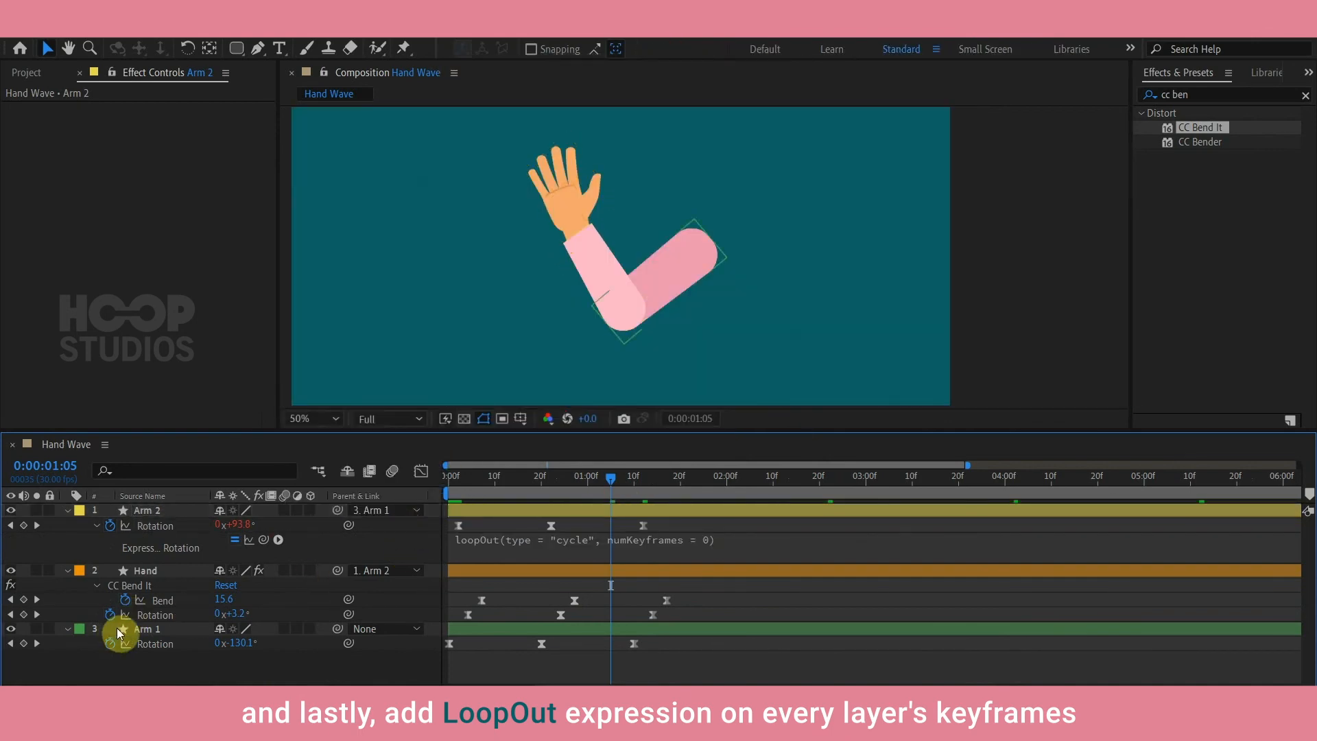
Add the expression loopOut(type = "cycle", numKeyframes = 0) to the Hand layer's CC Bend It Bend property.
{"action": "left_click", "coordinate": [124, 599], "text": "alt"}
{"action": "left_click", "coordinate": [278, 614]}
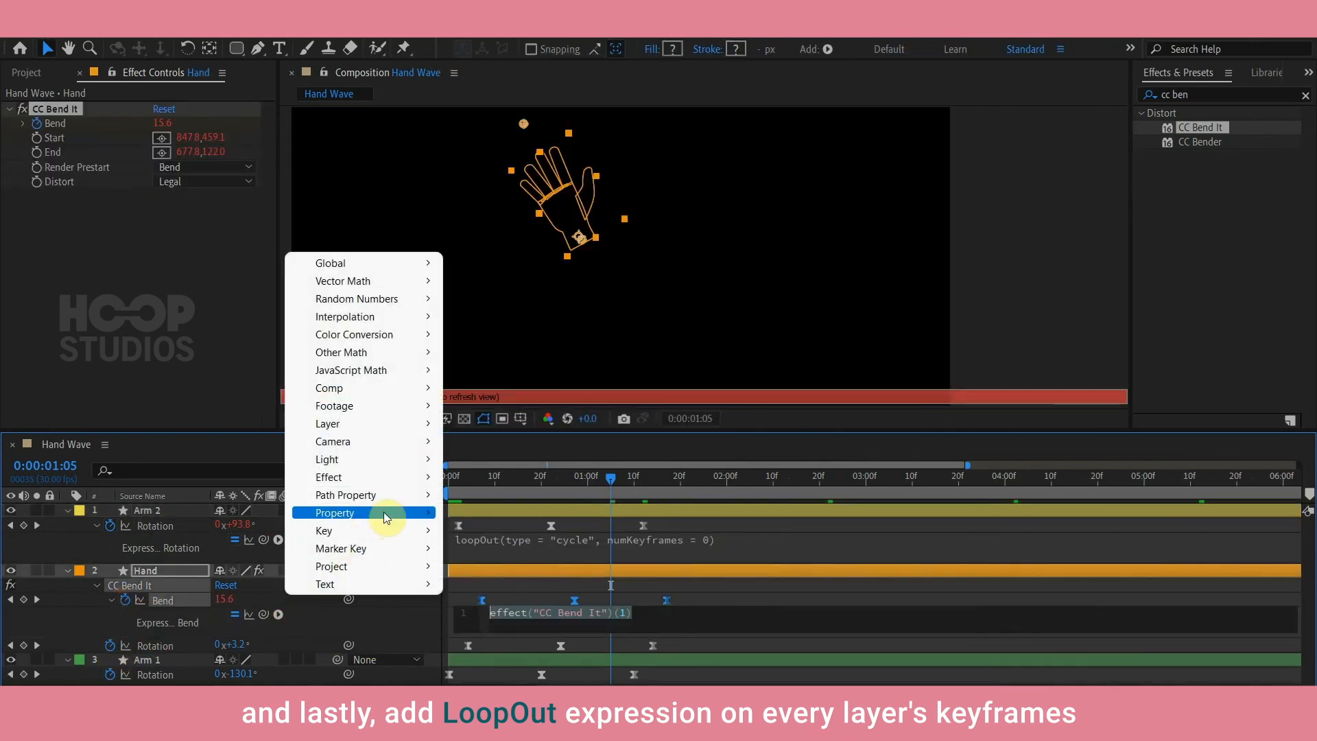
{"action": "mouse_move", "coordinate": [384, 512]}
{"action": "left_click", "coordinate": [480, 322]}
{"action": "left_click", "coordinate": [402, 598]}
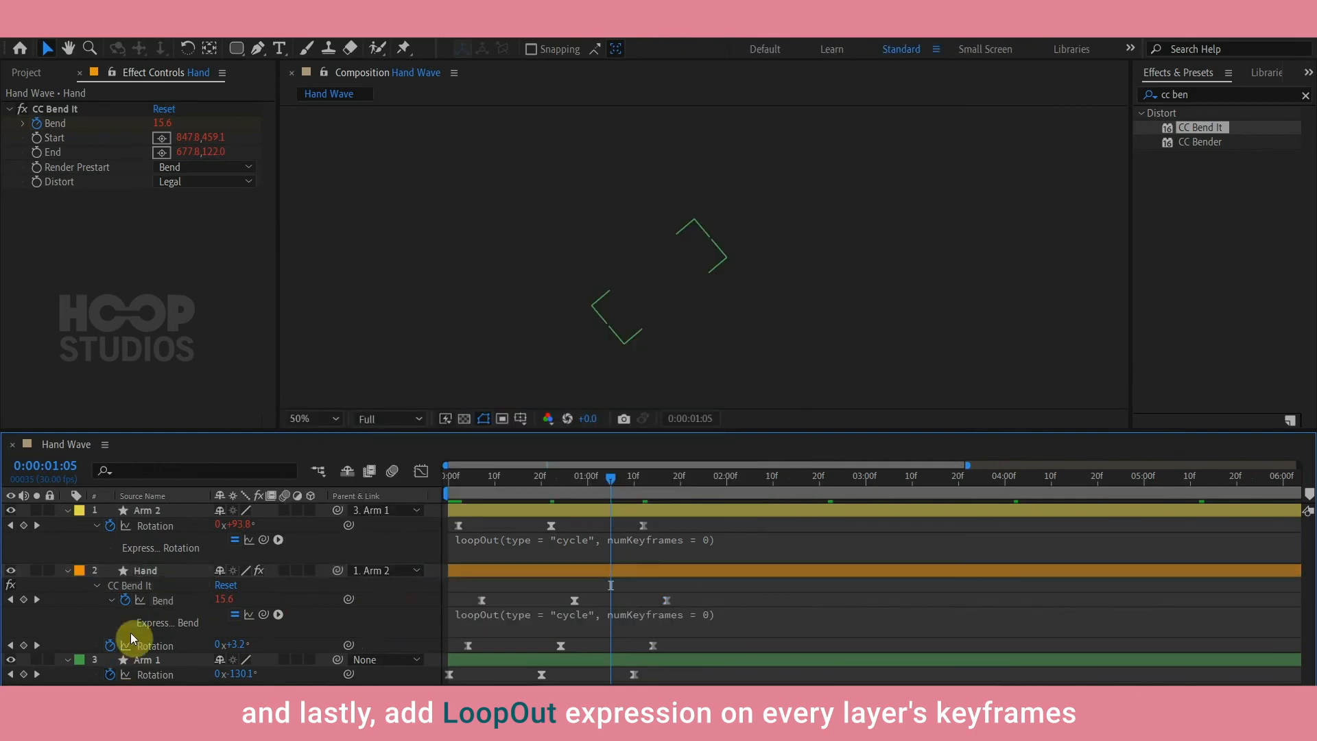
Add the expression loopOut(type = "cycle", numKeyframes = 0) to the Hand layer's Rotation.
{"action": "left_click", "coordinate": [110, 644], "text": "alt"}
{"action": "left_click", "coordinate": [278, 659]}
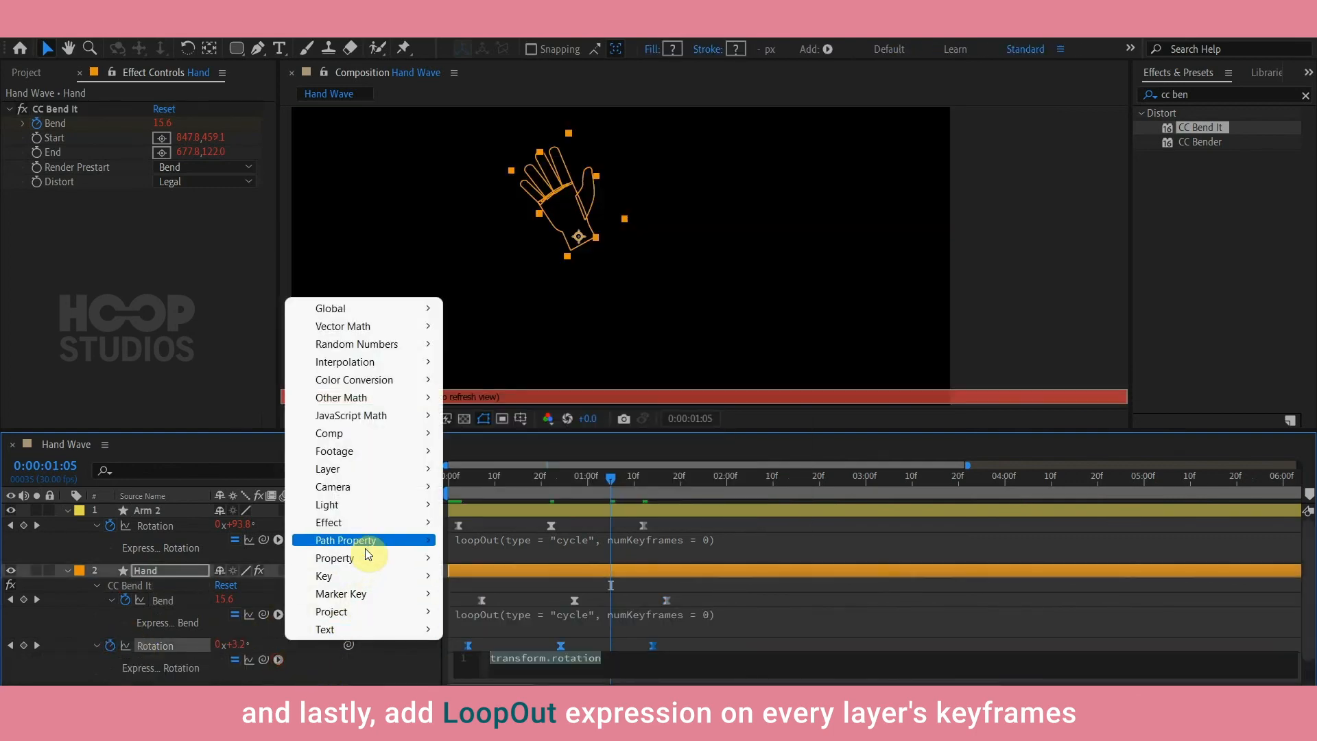
{"action": "mouse_move", "coordinate": [377, 558]}
{"action": "left_click", "coordinate": [505, 361]}
{"action": "left_click", "coordinate": [413, 595]}
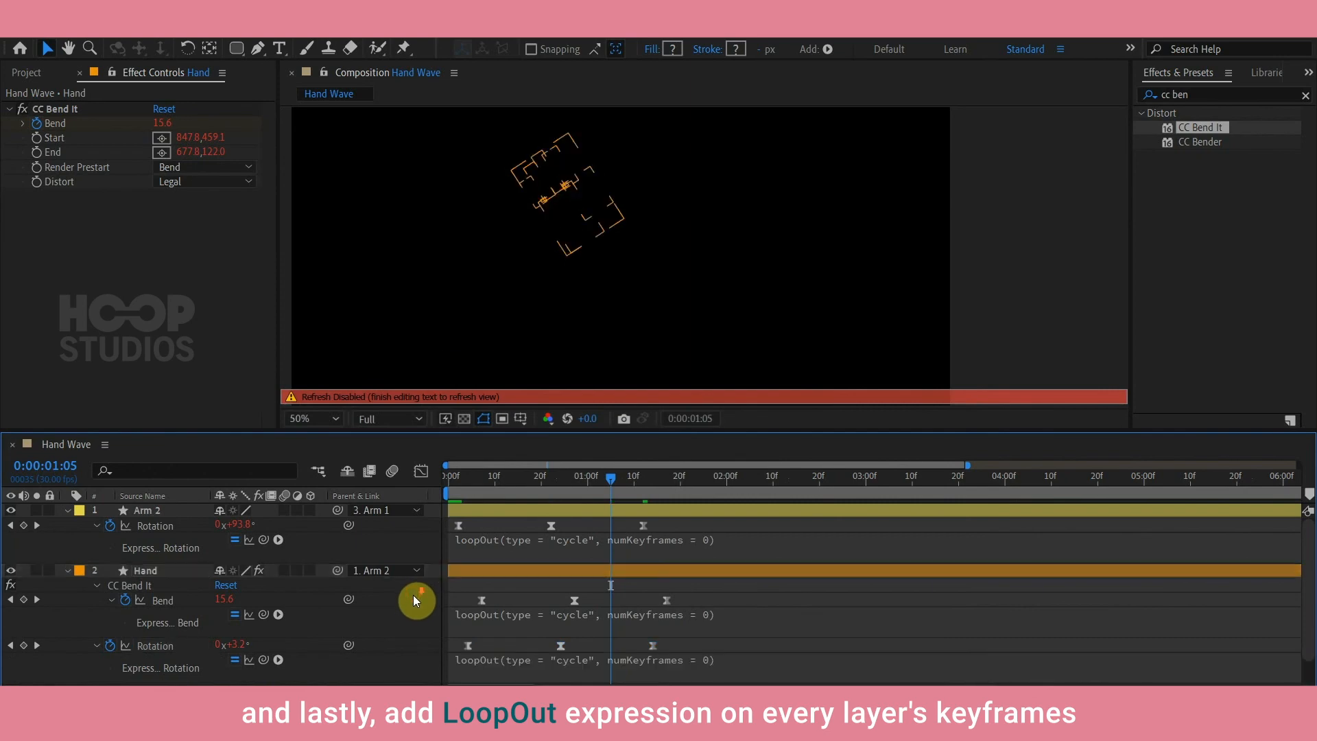
Add the expression loopOut(type = "cycle", numKeyframes = 0) to Arm 1's Rotation.
{"action": "scroll", "coordinate": [413, 595], "scroll_direction": "down", "scroll_amount": 1}
{"action": "left_click", "coordinate": [110, 679], "text": "alt"}
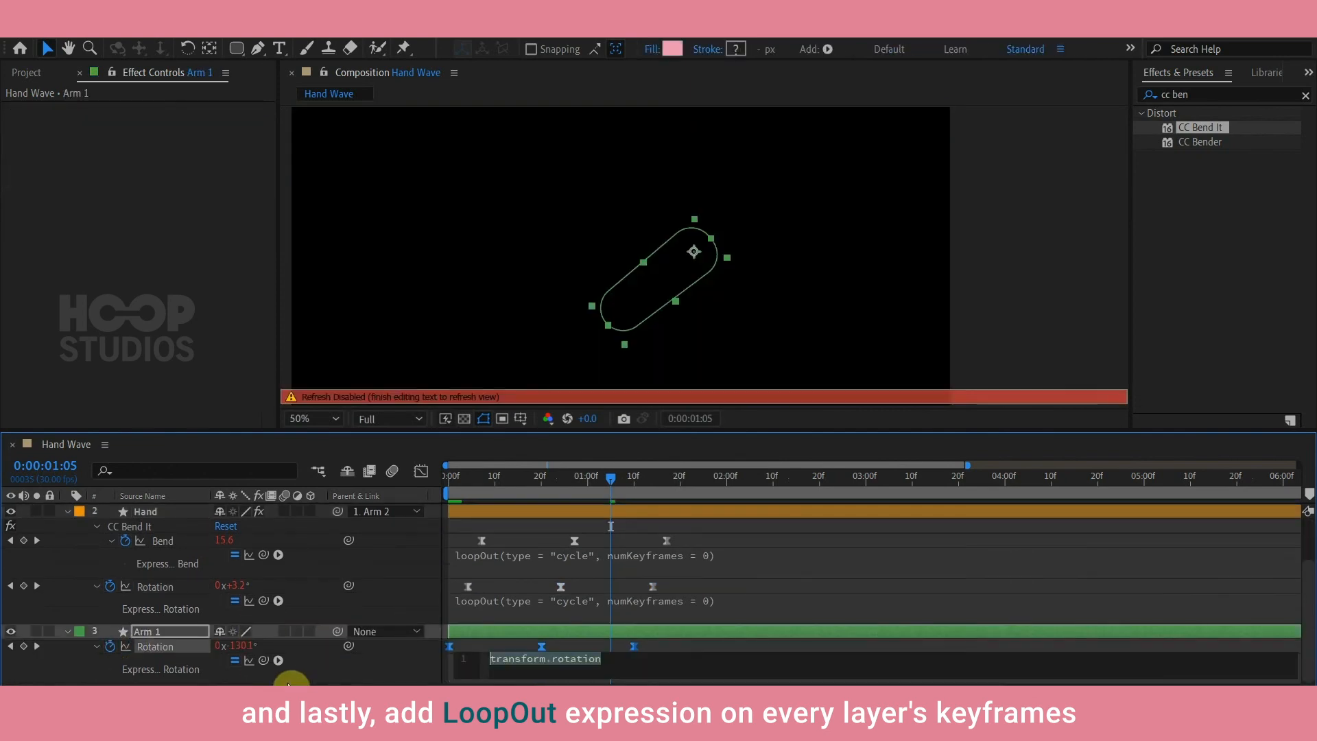
{"action": "left_click", "coordinate": [278, 660]}
{"action": "mouse_move", "coordinate": [357, 559]}
{"action": "left_click", "coordinate": [560, 369]}
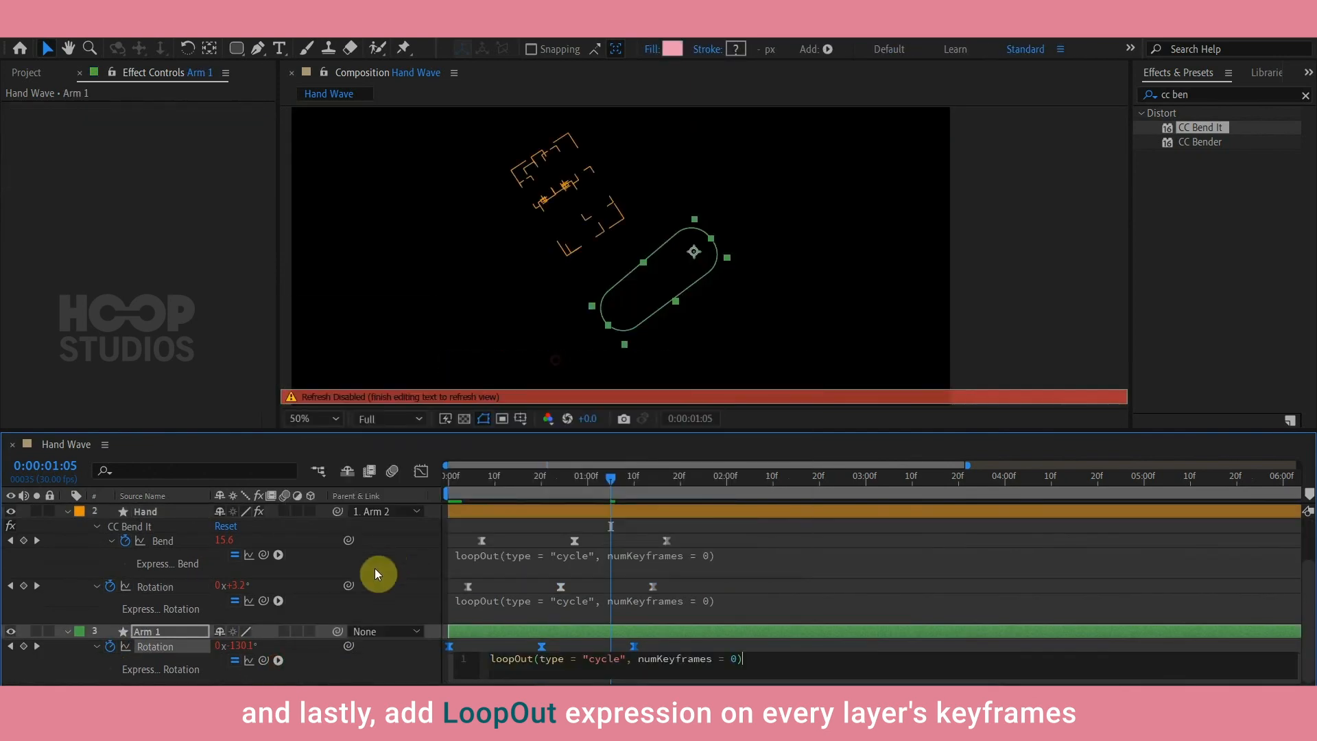
{"action": "left_click", "coordinate": [393, 542]}
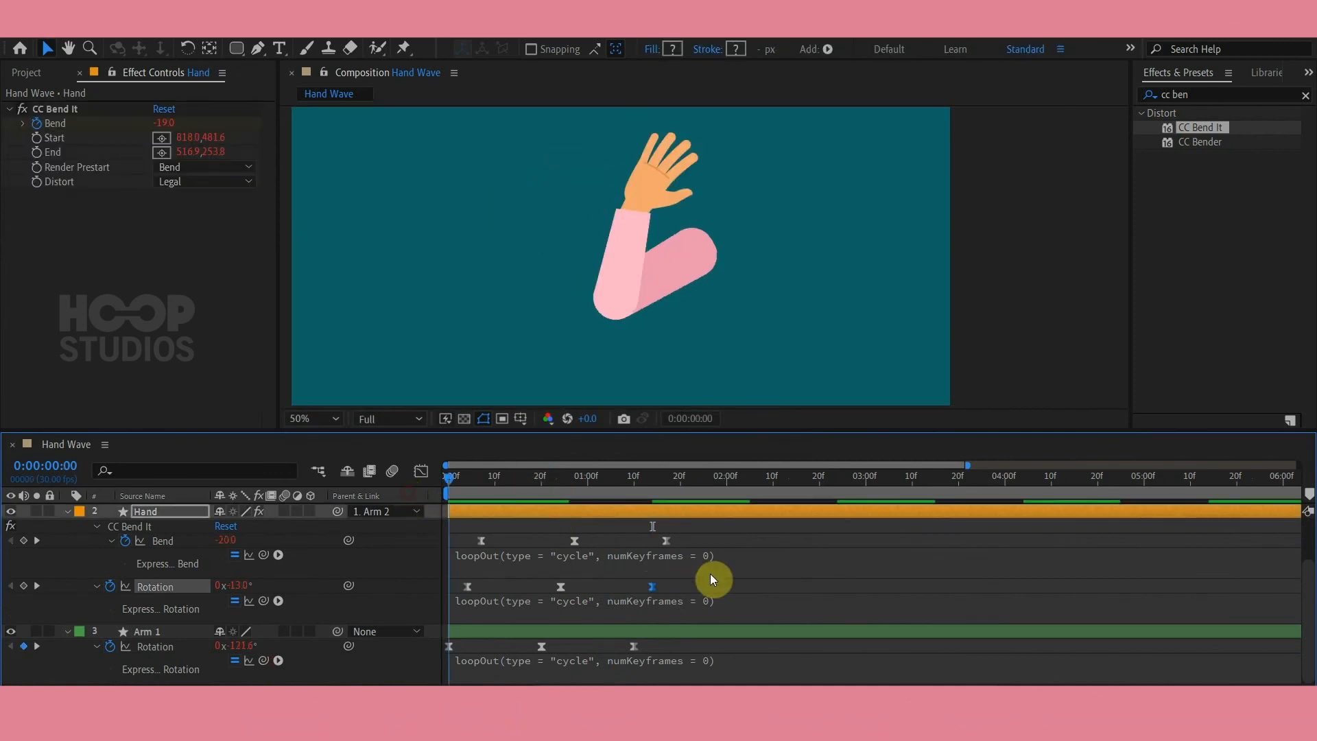